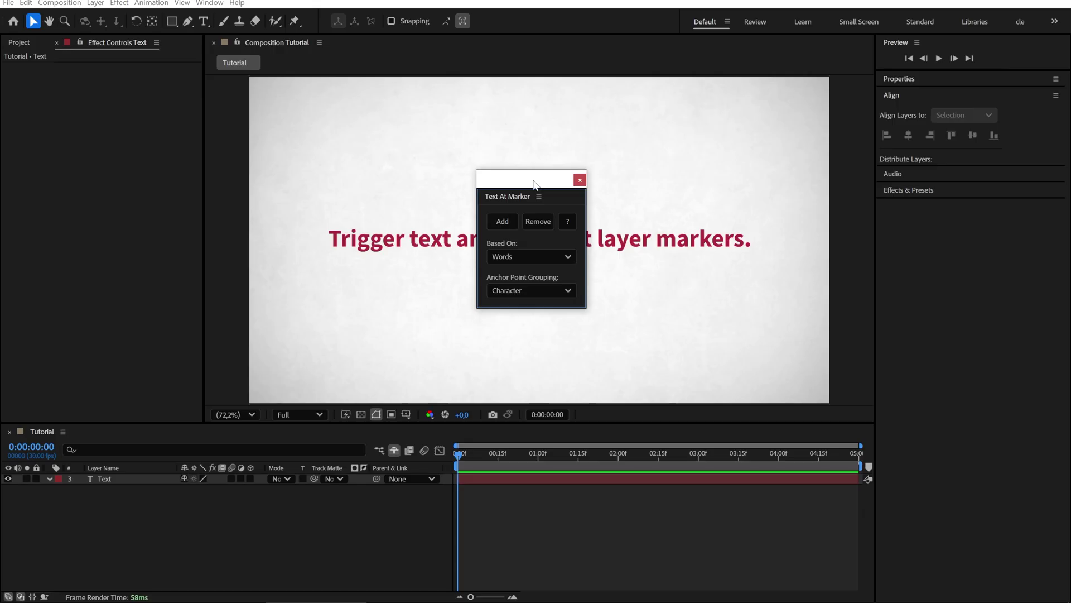
Step: Apply Text At Marker to the Text layer and preview the word reveal up to 00:16f
{"action": "mouse_move", "coordinate": [533, 184]}
{"action": "left_mouse_down"}
{"action": "mouse_move", "coordinate": [540, 194]}
{"action": "mouse_move", "coordinate": [707, 92]}
{"action": "left_mouse_up"}
{"action": "left_click", "coordinate": [519, 245]}
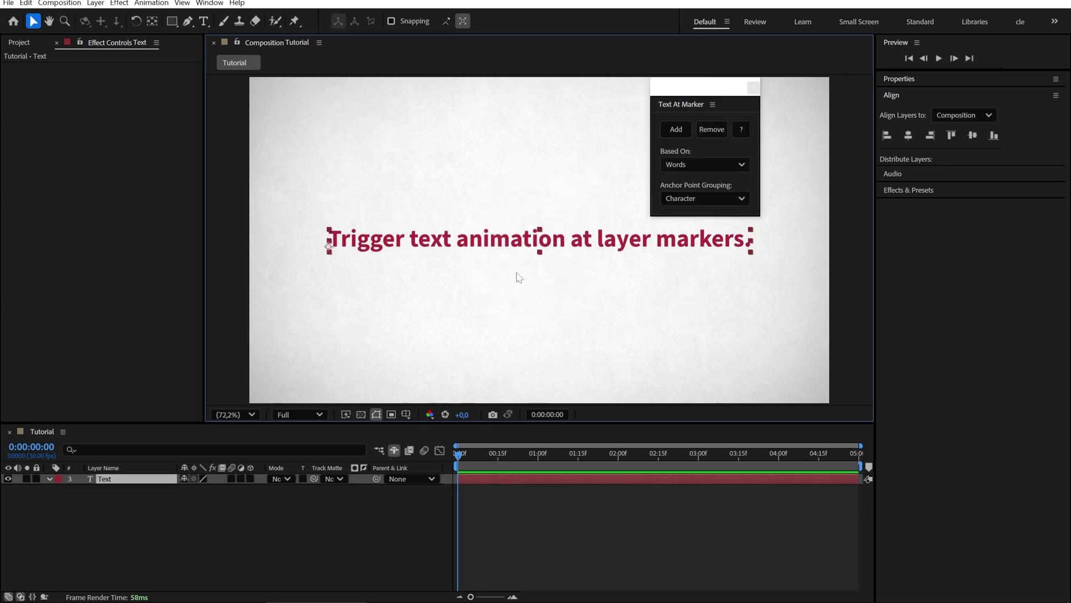
{"action": "left_click", "coordinate": [677, 132]}
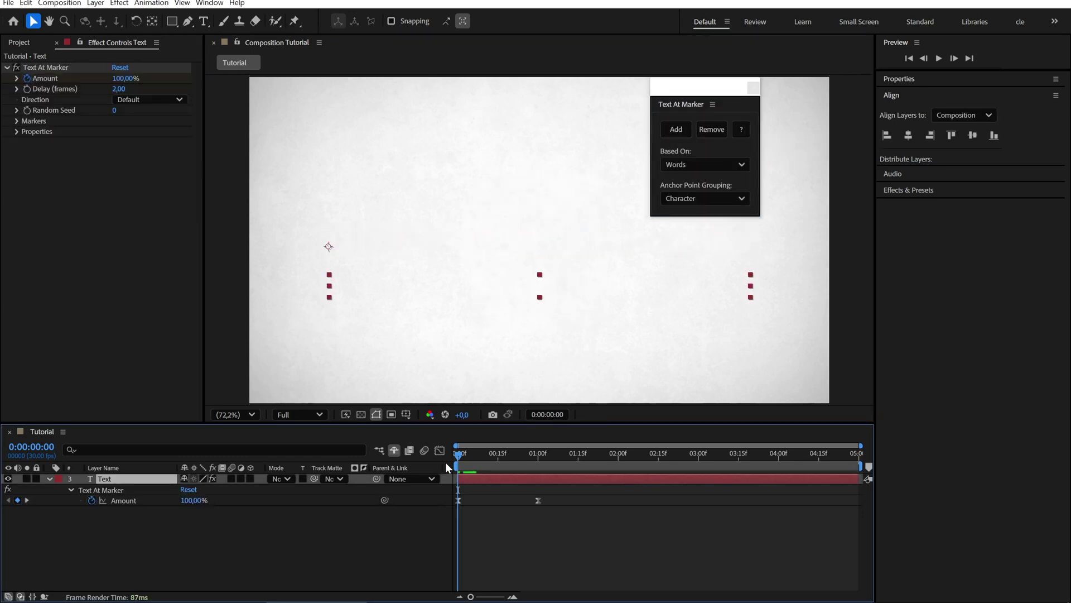
{"action": "key", "text": "space"}
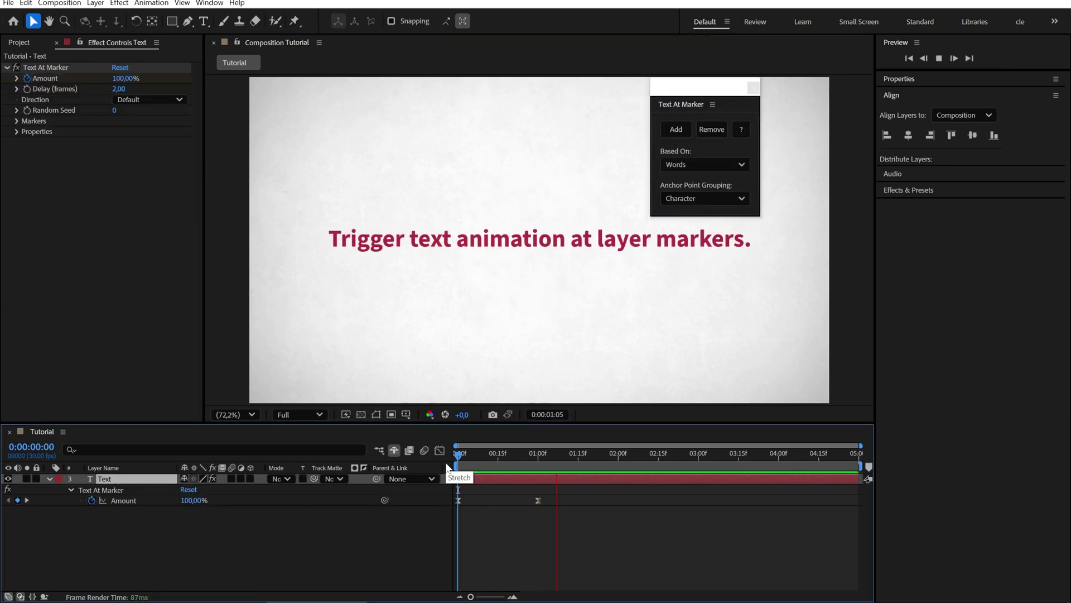
{"action": "left_click_drag", "start_coordinate": [458, 461], "coordinate": [500, 461]}
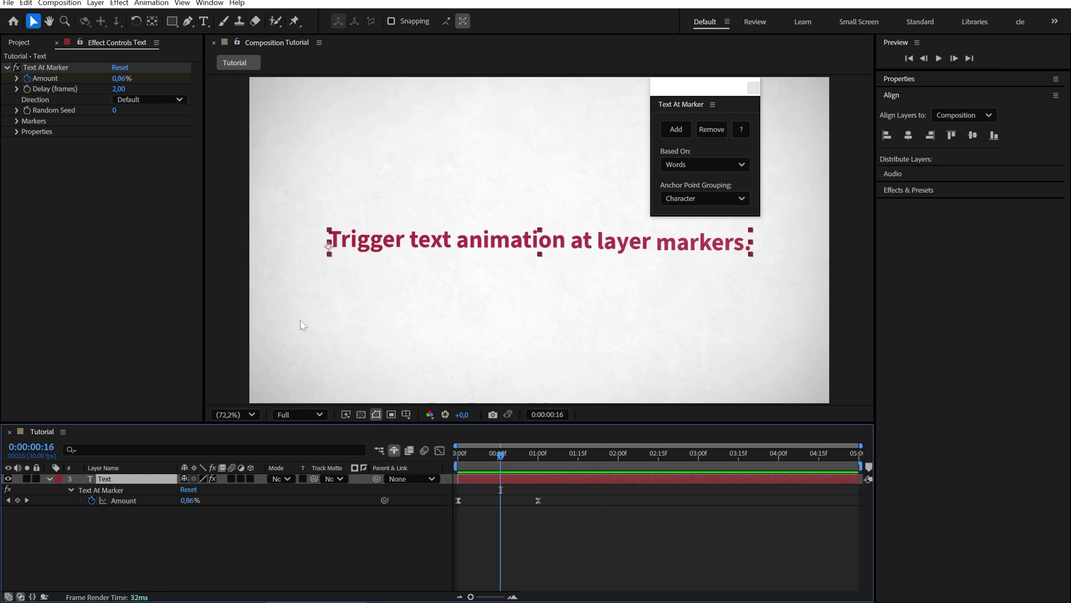
Step: Set the Delay (frames) to 5 and preview the animation from the start
{"action": "left_click", "coordinate": [119, 89]}
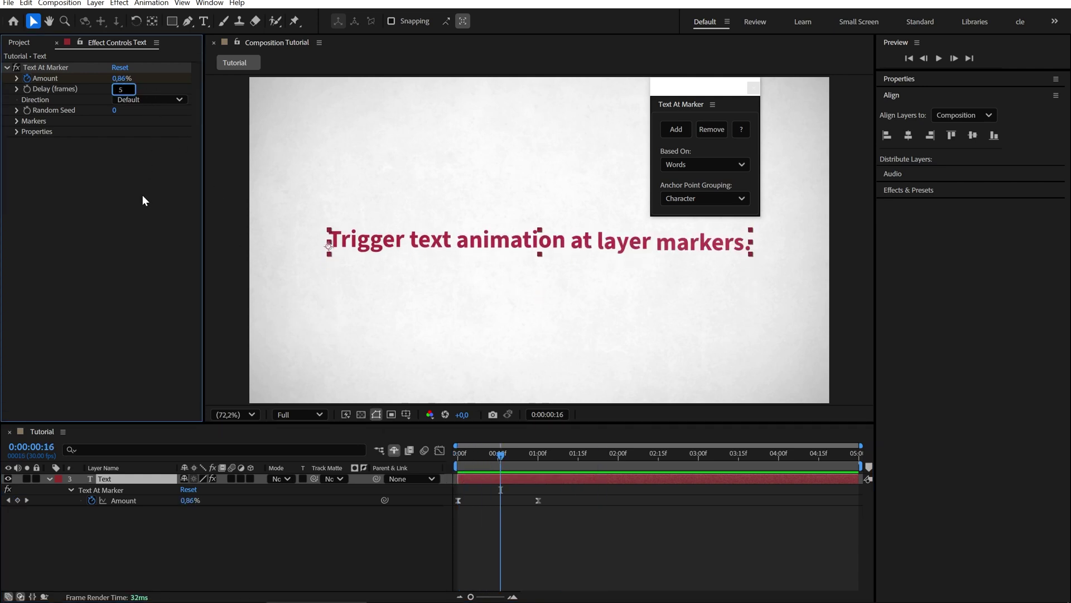
{"action": "key", "text": "Return"}
{"action": "left_click", "coordinate": [430, 457]}
{"action": "key", "text": "Home"}
{"action": "key", "text": "space"}
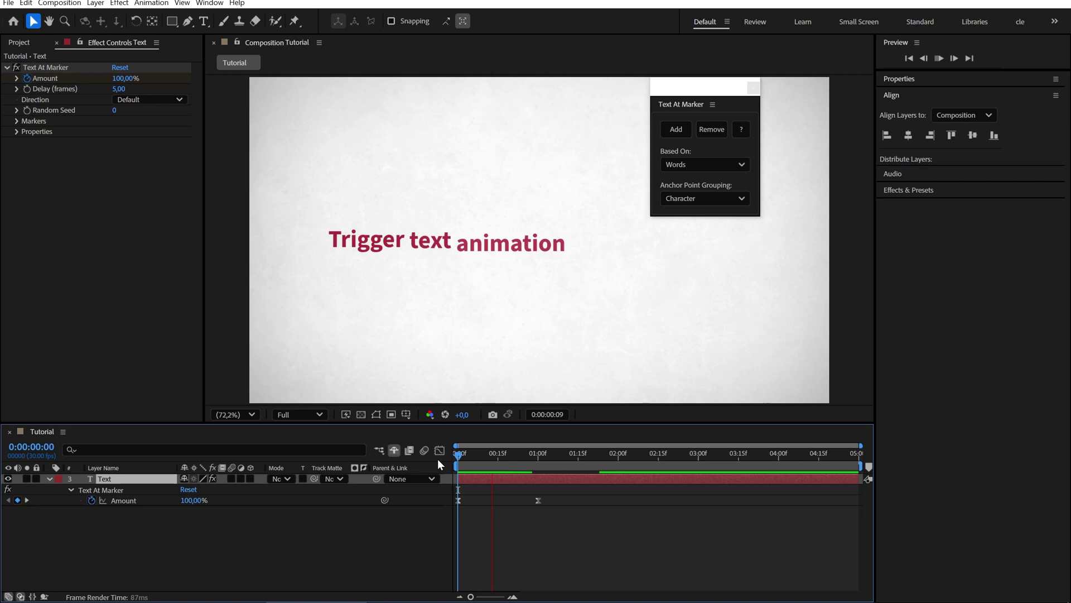
{"action": "key", "text": "space"}
{"action": "key", "text": "Home"}
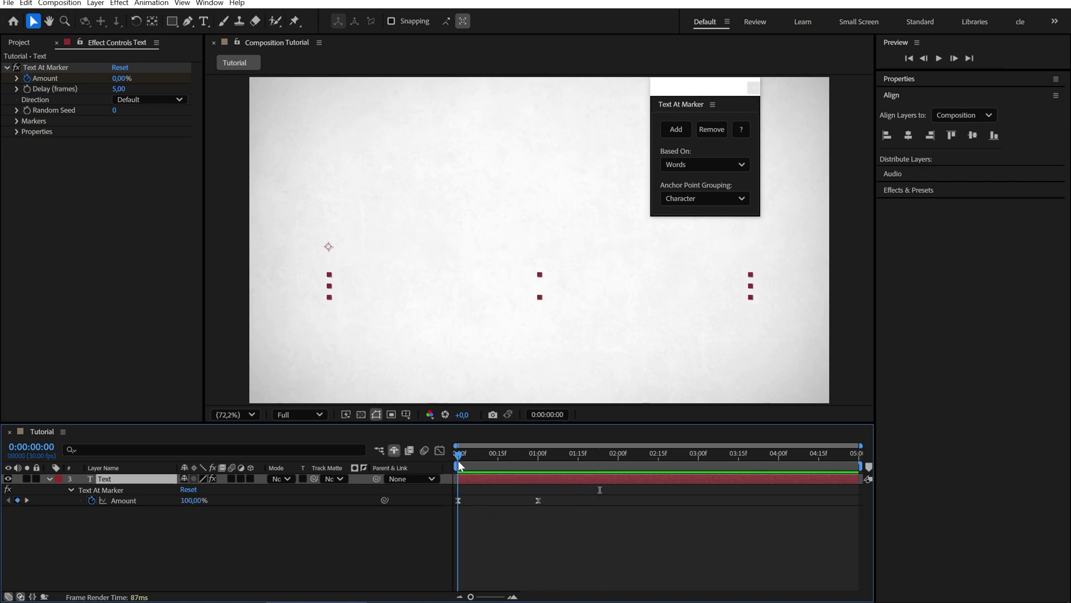
Step: Preview the animation, then give the marker at 00:20 the comment 2
{"action": "left_click_drag", "start_coordinate": [458, 464], "coordinate": [666, 456]}
{"action": "key", "text": "space"}
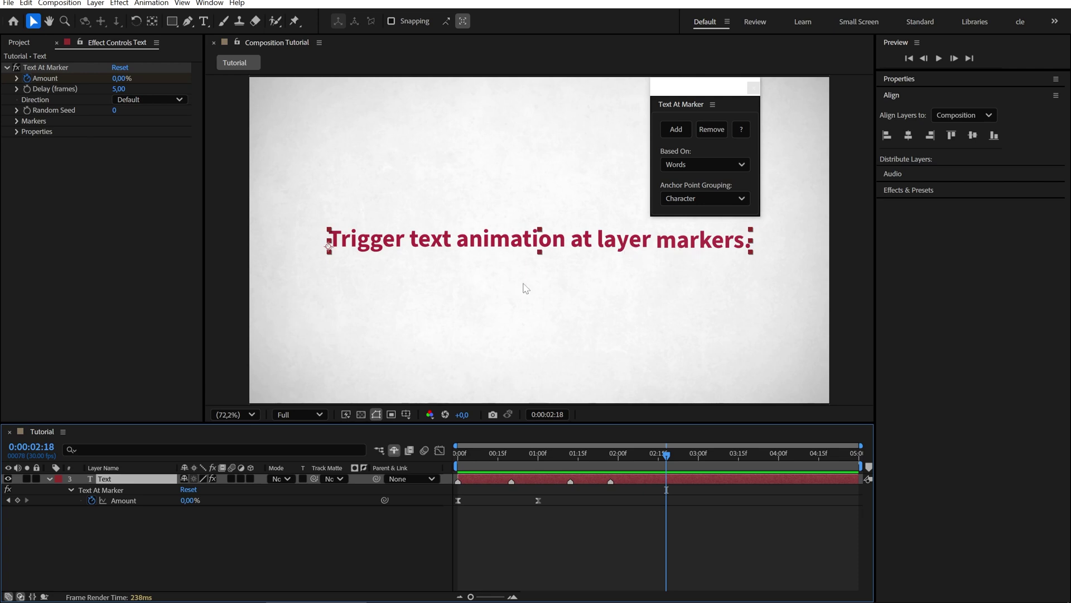
{"action": "mouse_move", "coordinate": [524, 463]}
{"action": "left_mouse_down"}
{"action": "mouse_move", "coordinate": [502, 458]}
{"action": "mouse_move", "coordinate": [516, 459]}
{"action": "left_mouse_up"}
{"action": "double_click", "coordinate": [511, 481]}
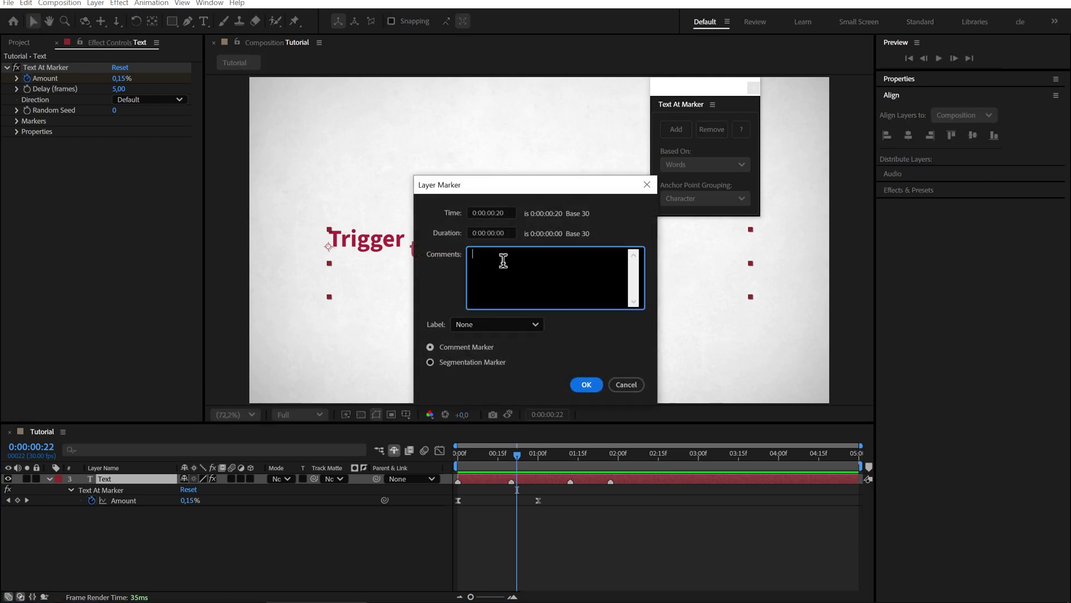
{"action": "type", "text": "2"}
{"action": "left_click", "coordinate": [579, 386]}
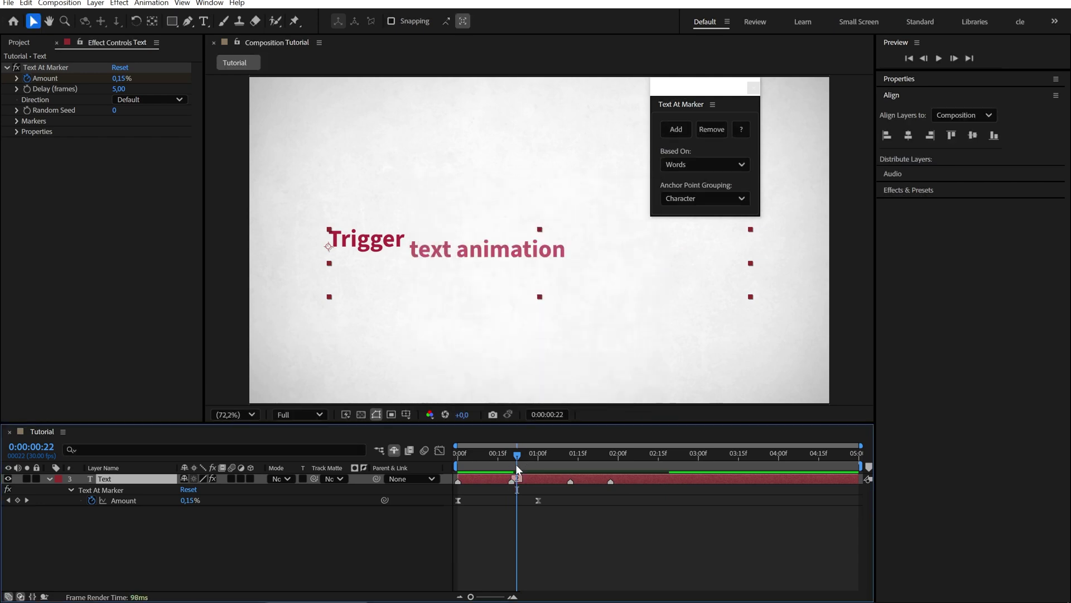
Step: Give the marker at 01:27 the comment 2 and preview from the start
{"action": "mouse_move", "coordinate": [515, 464]}
{"action": "left_mouse_down"}
{"action": "mouse_move", "coordinate": [502, 461]}
{"action": "mouse_move", "coordinate": [634, 454]}
{"action": "left_mouse_up"}
{"action": "double_click", "coordinate": [610, 481]}
{"action": "type", "text": "2"}
{"action": "left_click", "coordinate": [571, 385]}
{"action": "key", "text": "space"}
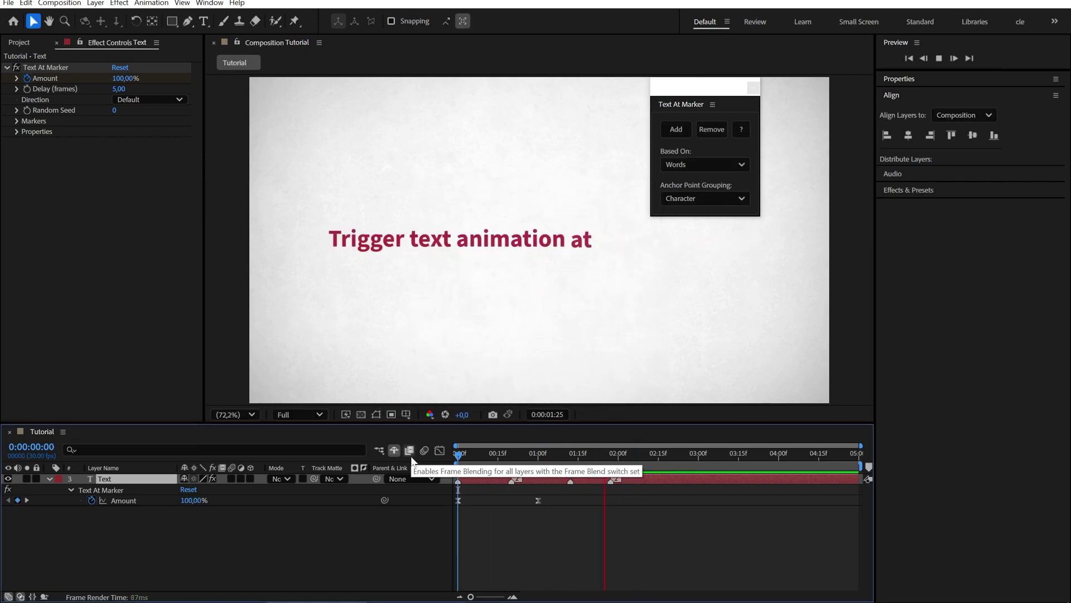
Step: Add a second Text At Marker effect to the Text layer and scrub through it
{"action": "key", "text": "space"}
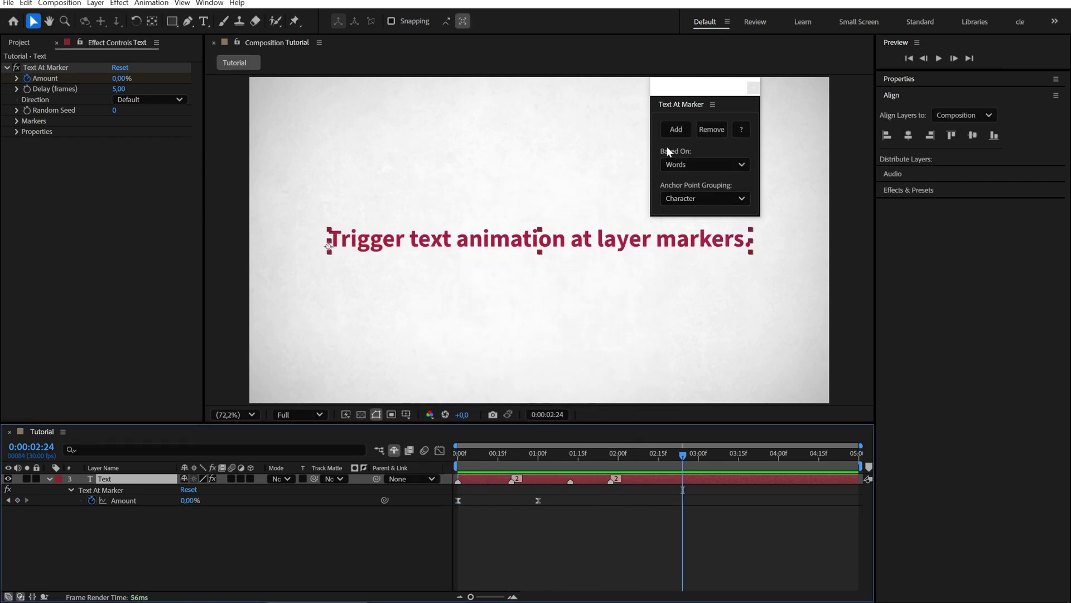
{"action": "left_click", "coordinate": [676, 133]}
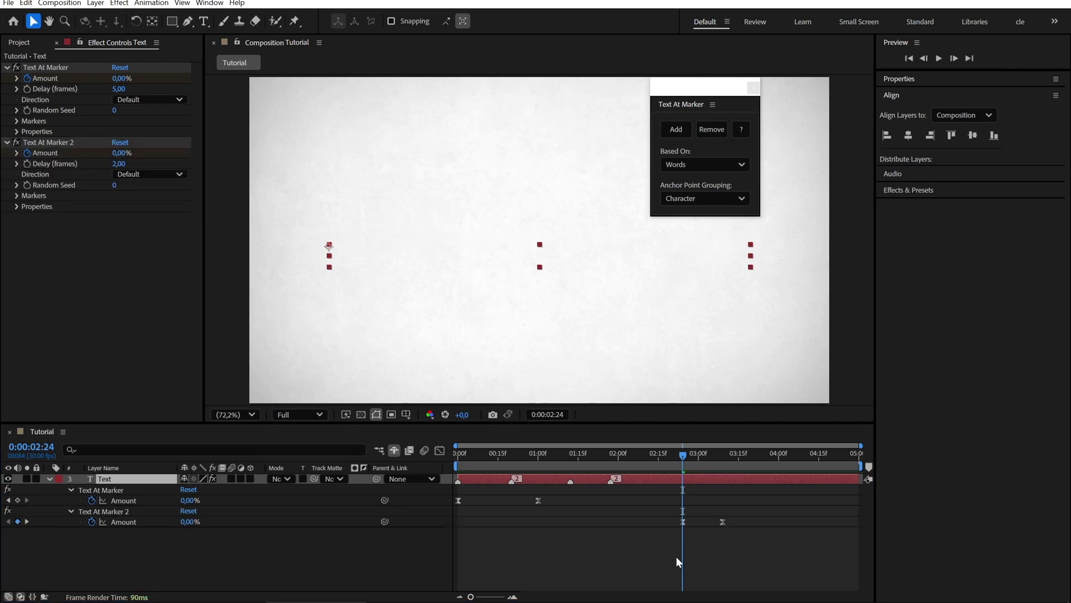
{"action": "left_click", "coordinate": [685, 452]}
{"action": "left_click_drag", "start_coordinate": [683, 457], "coordinate": [693, 454]}
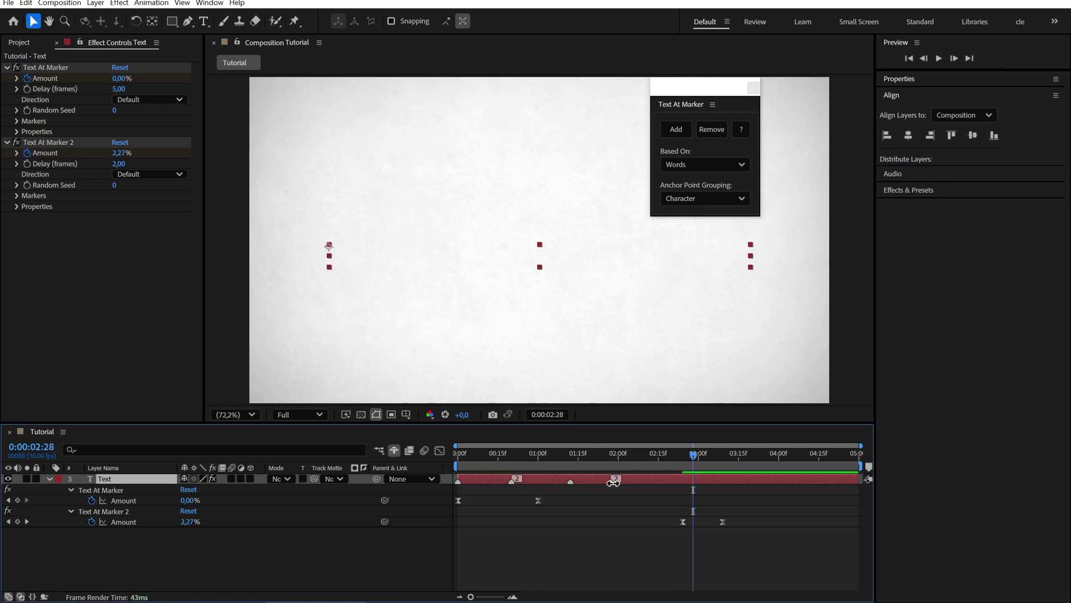
{"action": "left_click_drag", "start_coordinate": [496, 455], "coordinate": [685, 454]}
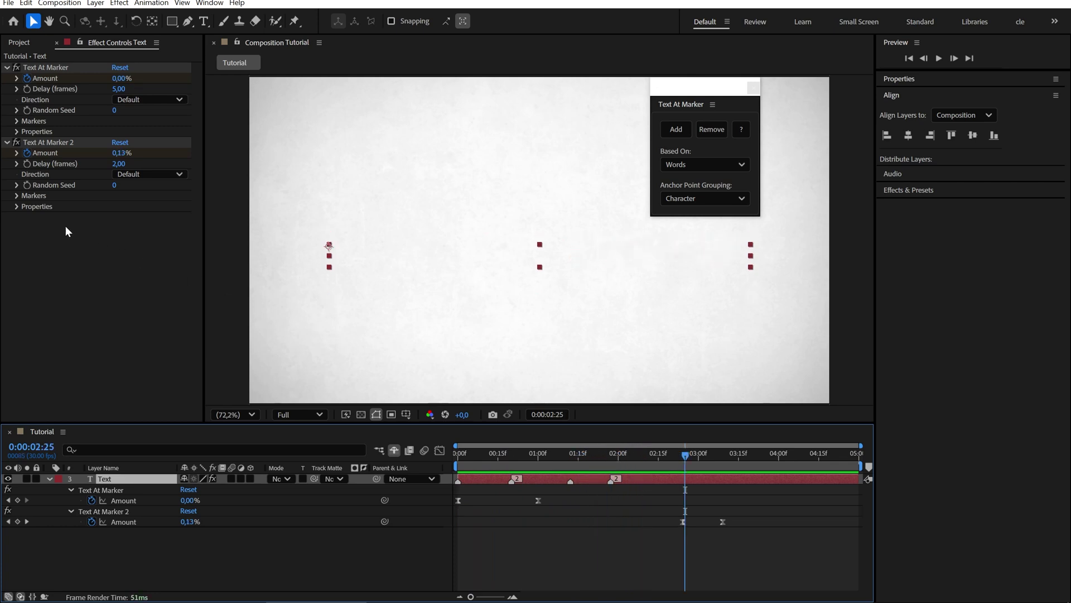
Step: Turn on Ignore Markers under Text At Marker 2's Markers and preview from 02:19
{"action": "left_click", "coordinate": [16, 196]}
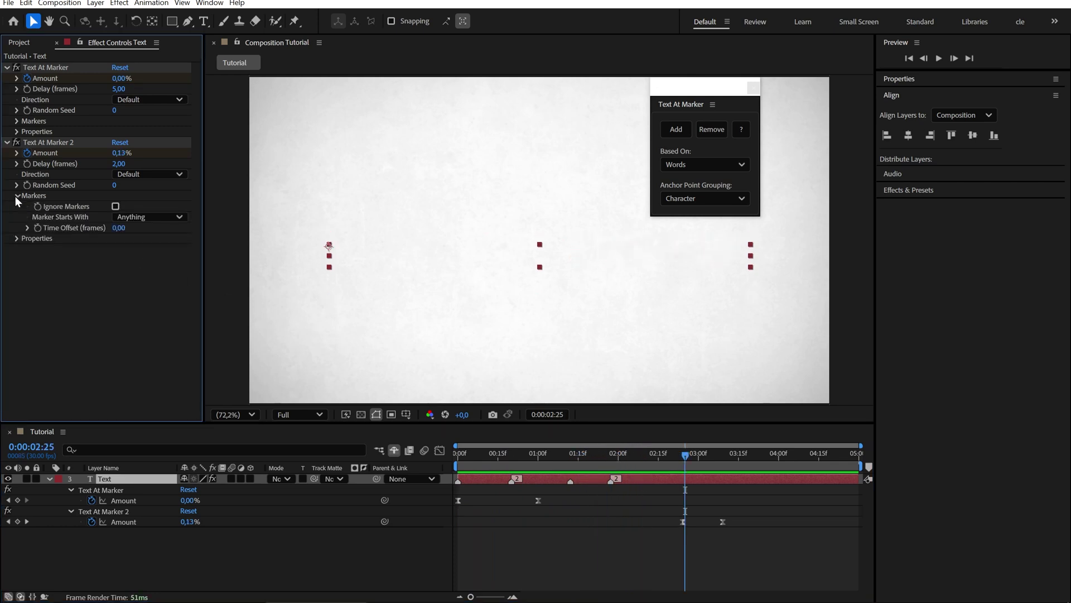
{"action": "left_click", "coordinate": [115, 207]}
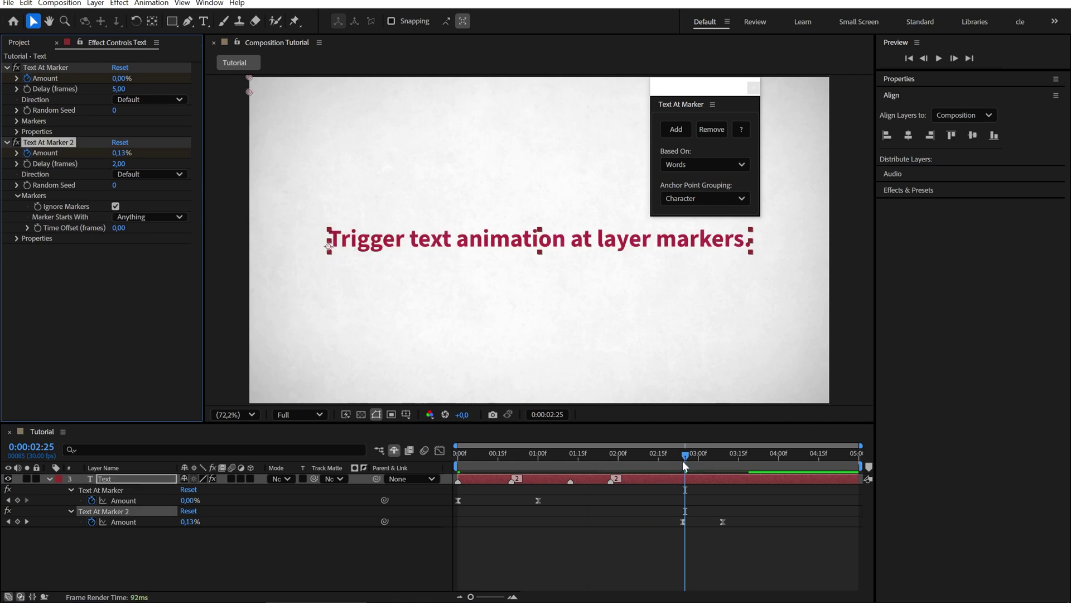
{"action": "mouse_move", "coordinate": [683, 462]}
{"action": "left_mouse_down"}
{"action": "mouse_move", "coordinate": [456, 454]}
{"action": "mouse_move", "coordinate": [681, 458]}
{"action": "left_mouse_up"}
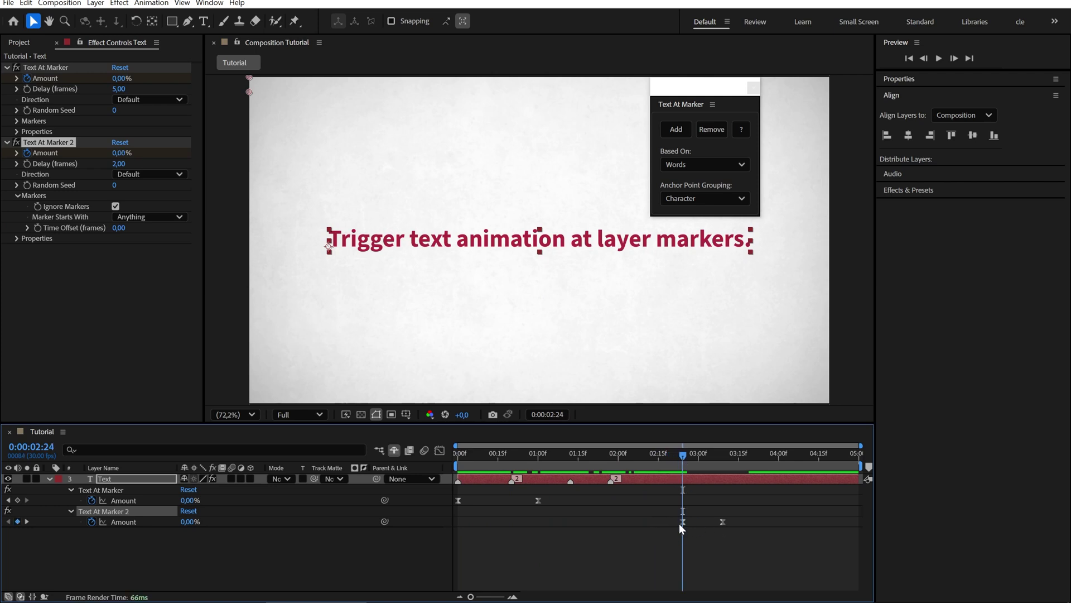
{"action": "left_click", "coordinate": [669, 455]}
{"action": "key", "text": "space"}
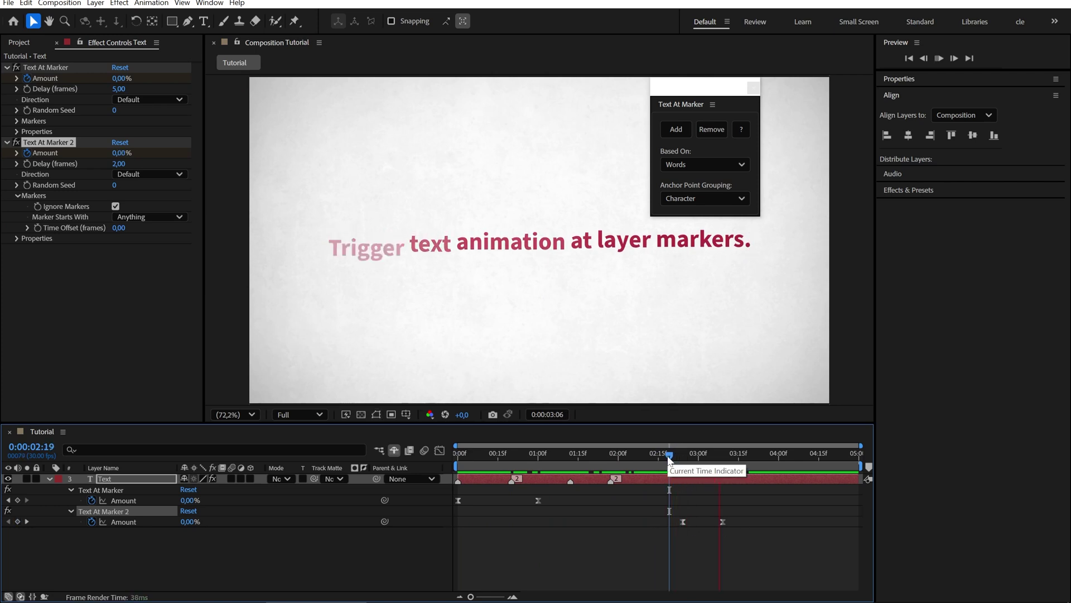
Step: Uncheck Ignore Markers and set Marker Starts With to O (Out) for Text At Marker 2
{"action": "mouse_move", "coordinate": [689, 456]}
{"action": "left_mouse_down"}
{"action": "mouse_move", "coordinate": [673, 456]}
{"action": "mouse_move", "coordinate": [815, 457]}
{"action": "mouse_move", "coordinate": [675, 457]}
{"action": "left_mouse_up"}
{"action": "left_click", "coordinate": [673, 480]}
{"action": "left_click", "coordinate": [706, 458]}
{"action": "left_click", "coordinate": [115, 206]}
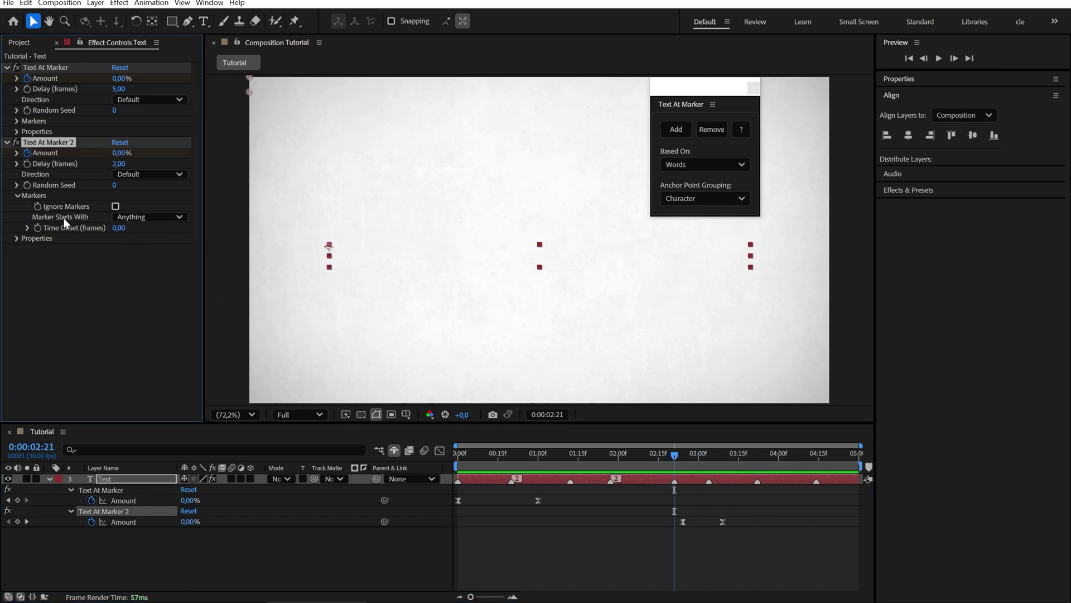
{"action": "left_click", "coordinate": [143, 217]}
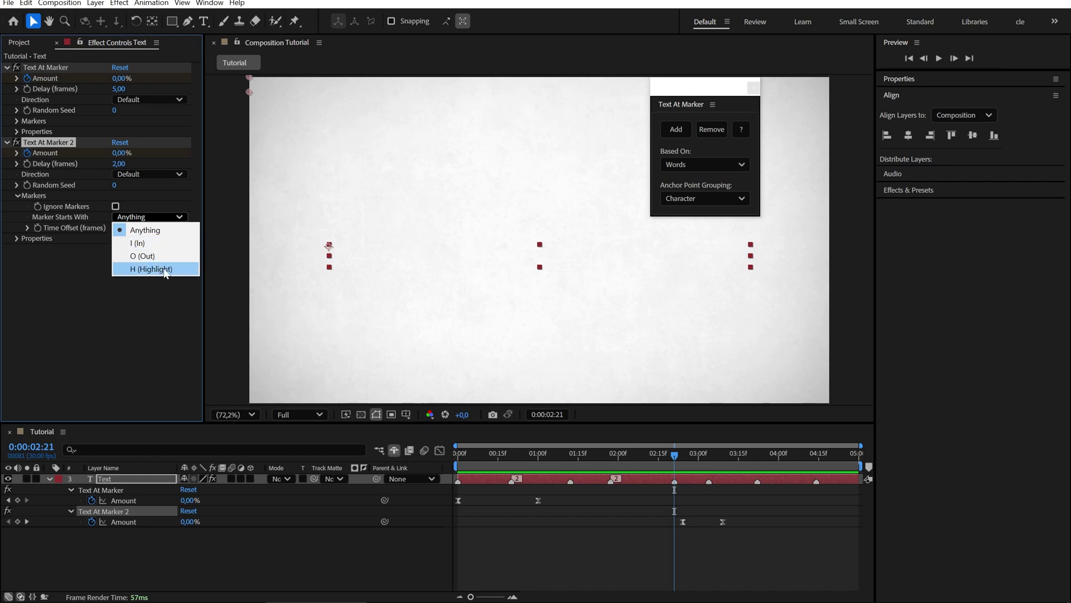
{"action": "left_click", "coordinate": [146, 256]}
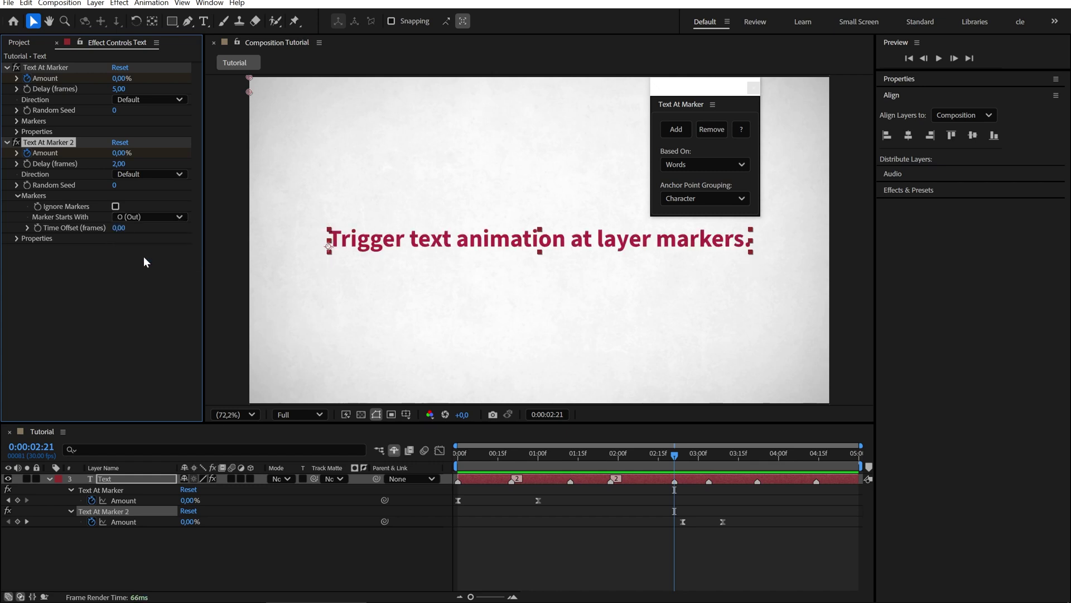
Step: Comment the markers at 02:21, 03:04, 03:22 and 04:14 as O, Out, O and O
{"action": "double_click", "coordinate": [674, 482]}
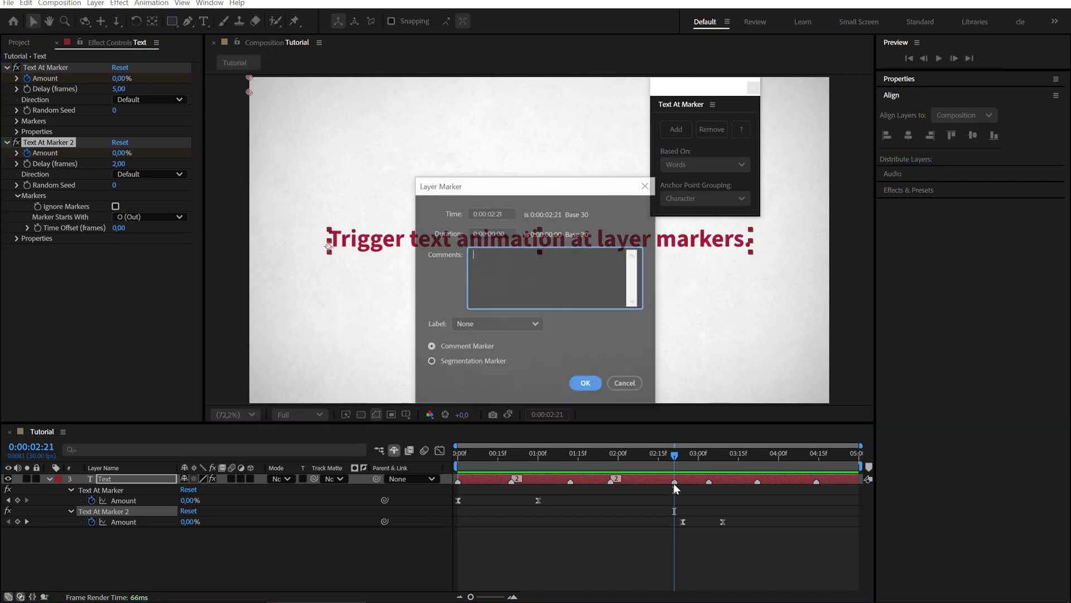
{"action": "type", "text": "O"}
{"action": "left_click", "coordinate": [600, 385]}
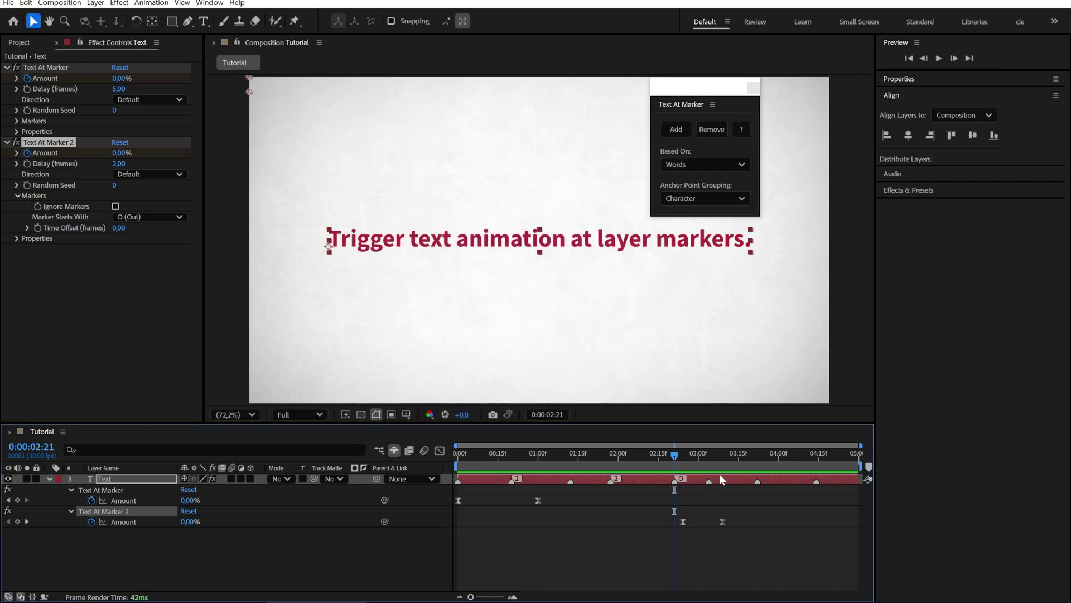
{"action": "double_click", "coordinate": [709, 482]}
{"action": "type", "text": "Out"}
{"action": "left_click", "coordinate": [585, 384]}
{"action": "double_click", "coordinate": [757, 482]}
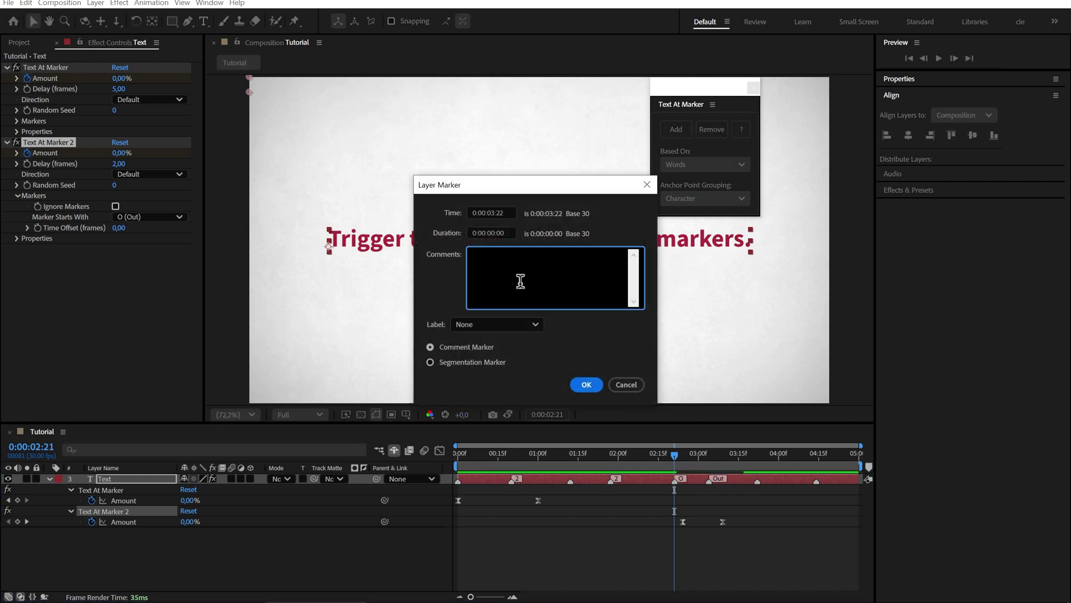
{"action": "type", "text": "O"}
{"action": "left_click", "coordinate": [585, 384]}
{"action": "double_click", "coordinate": [816, 480]}
{"action": "type", "text": "O"}
{"action": "key", "text": "Return"}
Step: Move Text At Marker 2's last Amount keyframe earlier and try the Reversed direction
{"action": "mouse_move", "coordinate": [711, 507]}
{"action": "left_mouse_down"}
{"action": "mouse_move", "coordinate": [731, 527]}
{"action": "mouse_move", "coordinate": [696, 523]}
{"action": "left_mouse_up"}
{"action": "mouse_move", "coordinate": [681, 453]}
{"action": "left_mouse_down"}
{"action": "mouse_move", "coordinate": [850, 431]}
{"action": "mouse_move", "coordinate": [675, 450]}
{"action": "mouse_move", "coordinate": [856, 451]}
{"action": "mouse_move", "coordinate": [666, 458]}
{"action": "left_mouse_up"}
{"action": "left_click", "coordinate": [145, 174]}
{"action": "left_click", "coordinate": [145, 198]}
{"action": "mouse_move", "coordinate": [684, 458]}
{"action": "left_mouse_down"}
{"action": "mouse_move", "coordinate": [827, 456]}
{"action": "mouse_move", "coordinate": [662, 454]}
{"action": "mouse_move", "coordinate": [847, 447]}
{"action": "mouse_move", "coordinate": [687, 453]}
{"action": "left_mouse_up"}
Step: Set Text At Marker 2 Direction to Random with Random Seed 13 and preview around 03:03
{"action": "left_click", "coordinate": [155, 174]}
{"action": "left_click", "coordinate": [162, 212]}
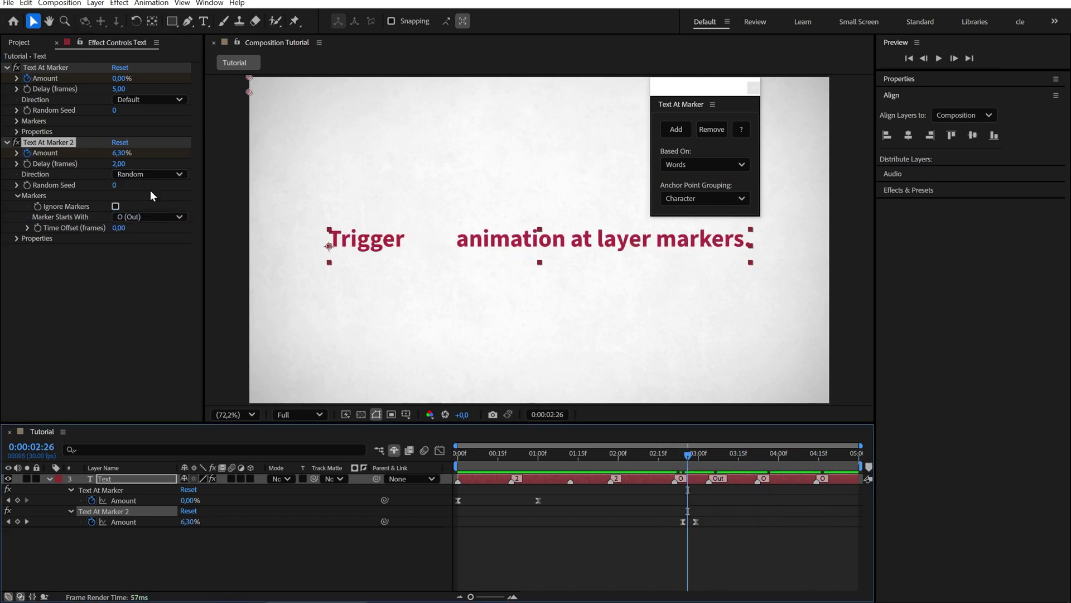
{"action": "left_click_drag", "start_coordinate": [116, 190], "coordinate": [123, 190]}
{"action": "left_click", "coordinate": [682, 456]}
{"action": "mouse_move", "coordinate": [681, 456]}
{"action": "left_mouse_down"}
{"action": "mouse_move", "coordinate": [736, 453]}
{"action": "mouse_move", "coordinate": [706, 453]}
{"action": "left_mouse_up"}
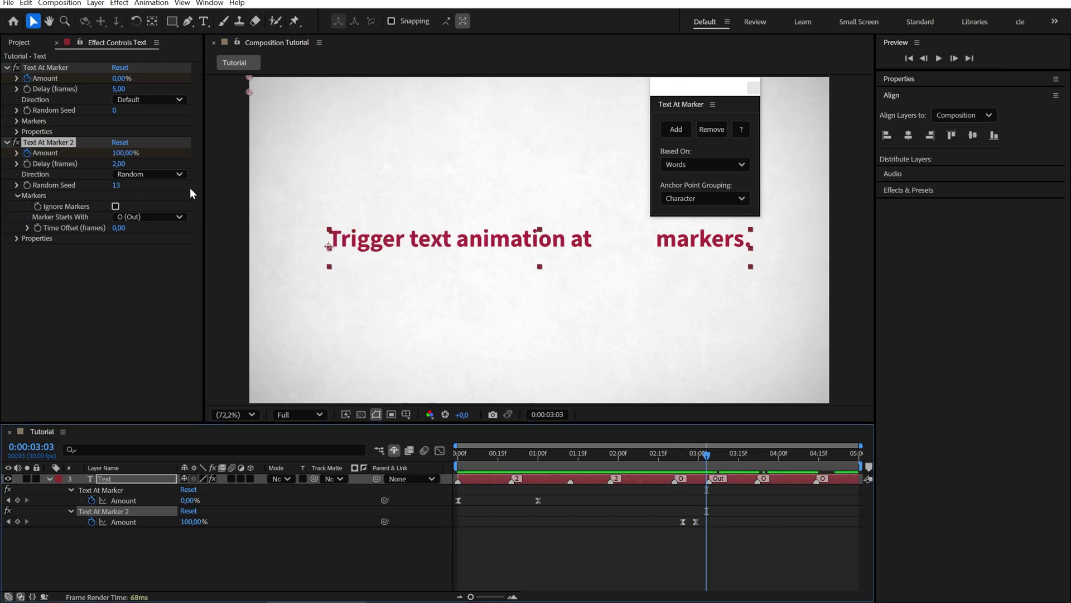
Step: Switch Text At Marker 2 Direction to User Defined and start renaming the text layer to 1
{"action": "left_click", "coordinate": [159, 174]}
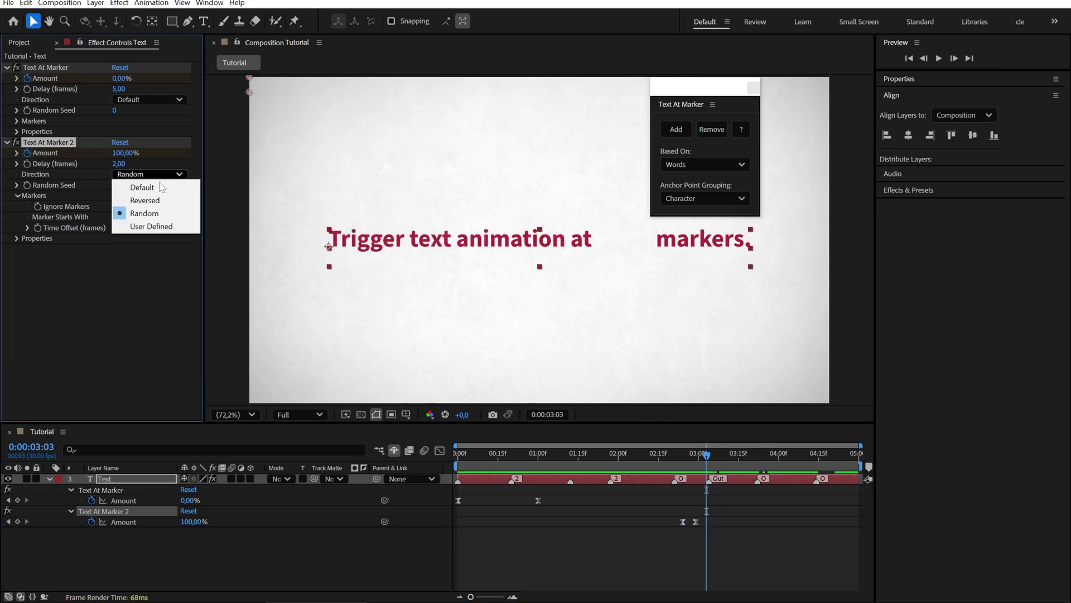
{"action": "left_click", "coordinate": [157, 226]}
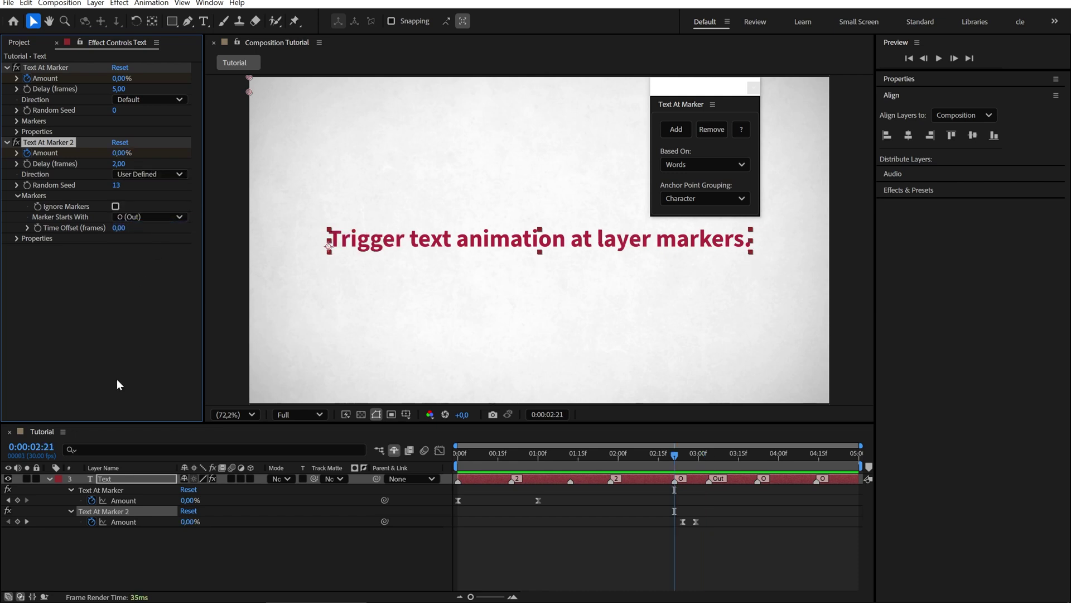
{"action": "left_click", "coordinate": [106, 480]}
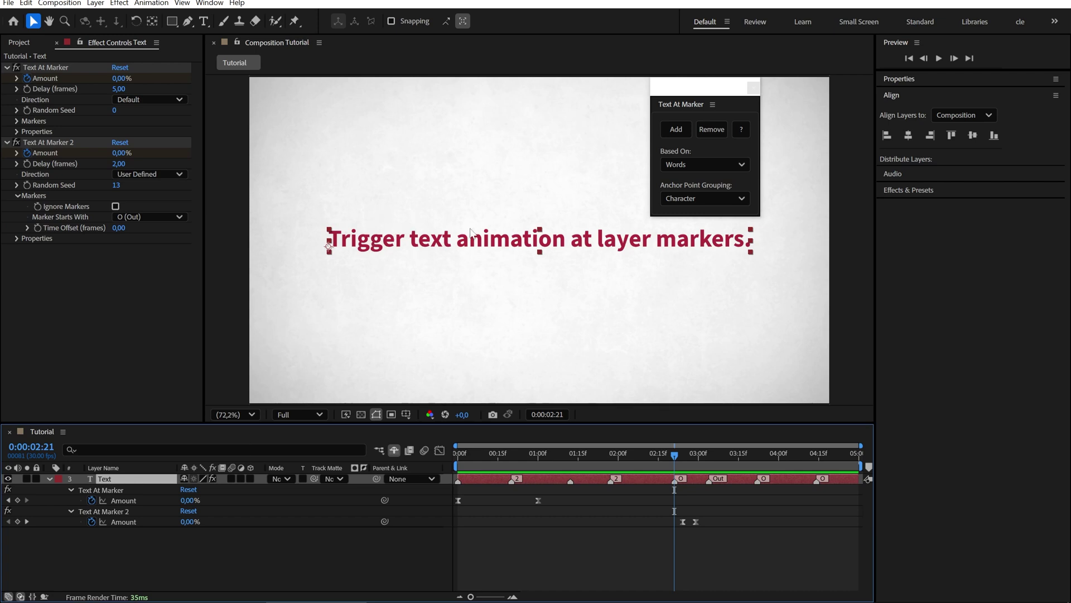
{"action": "type", "text": "1,3,5"}
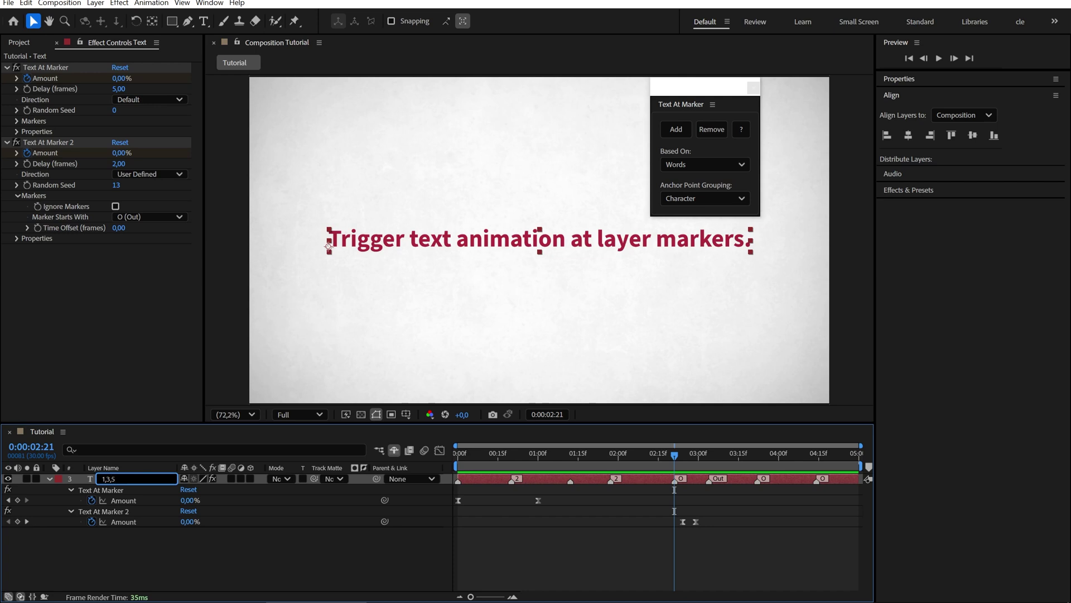
{"action": "key", "text": "Return"}
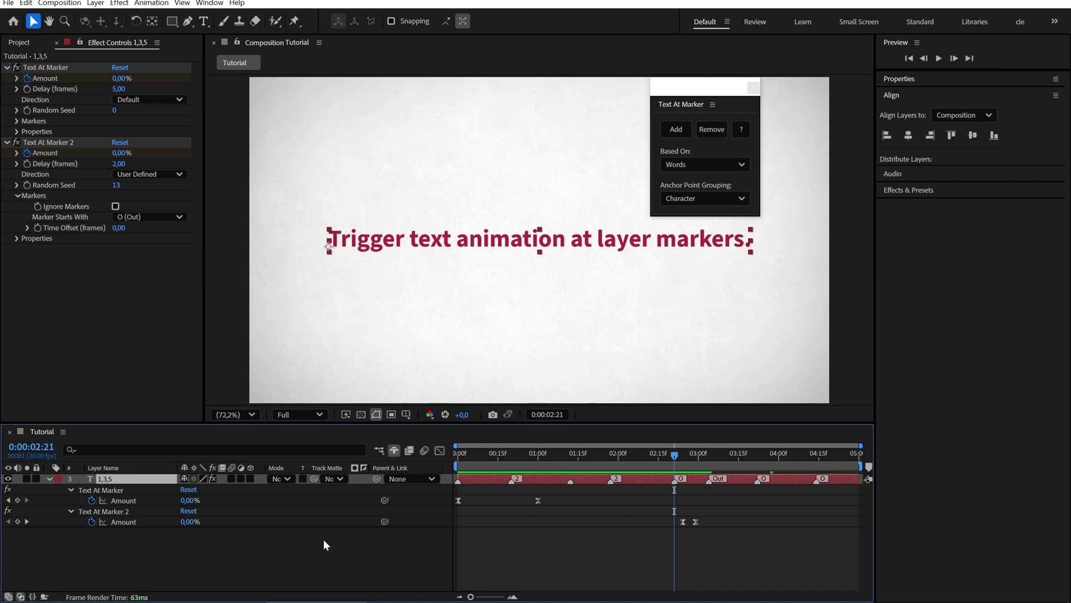
Step: Preview the words animating out and rename the text layer 'Text: 1 - 3 - 5'
{"action": "left_click", "coordinate": [664, 453]}
{"action": "left_click_drag", "start_coordinate": [665, 457], "coordinate": [770, 453]}
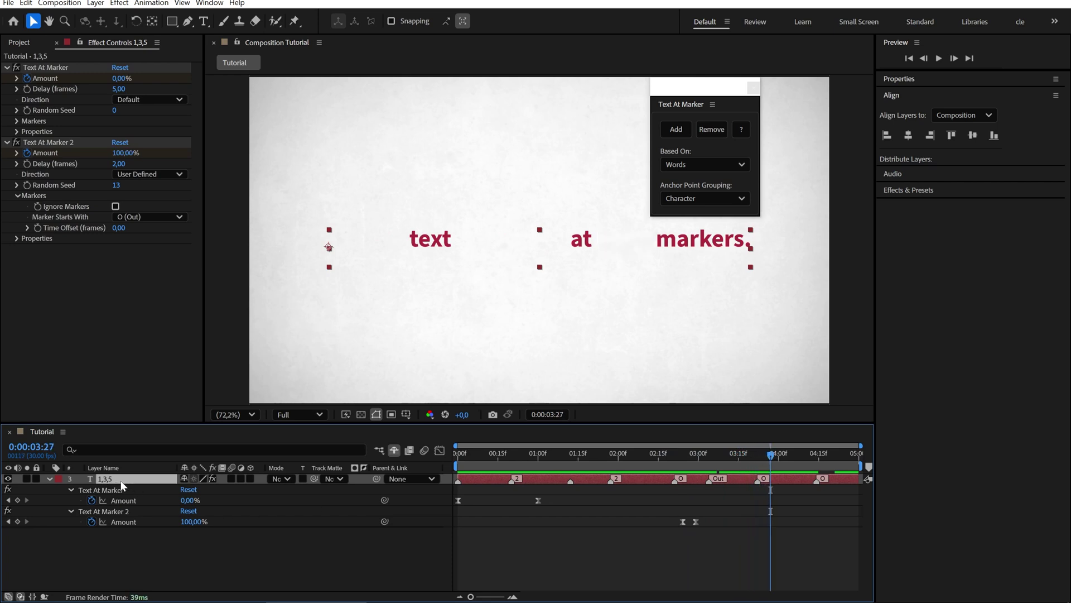
{"action": "mouse_move", "coordinate": [770, 453]}
{"action": "left_mouse_down"}
{"action": "mouse_move", "coordinate": [849, 450]}
{"action": "mouse_move", "coordinate": [785, 454]}
{"action": "left_mouse_up"}
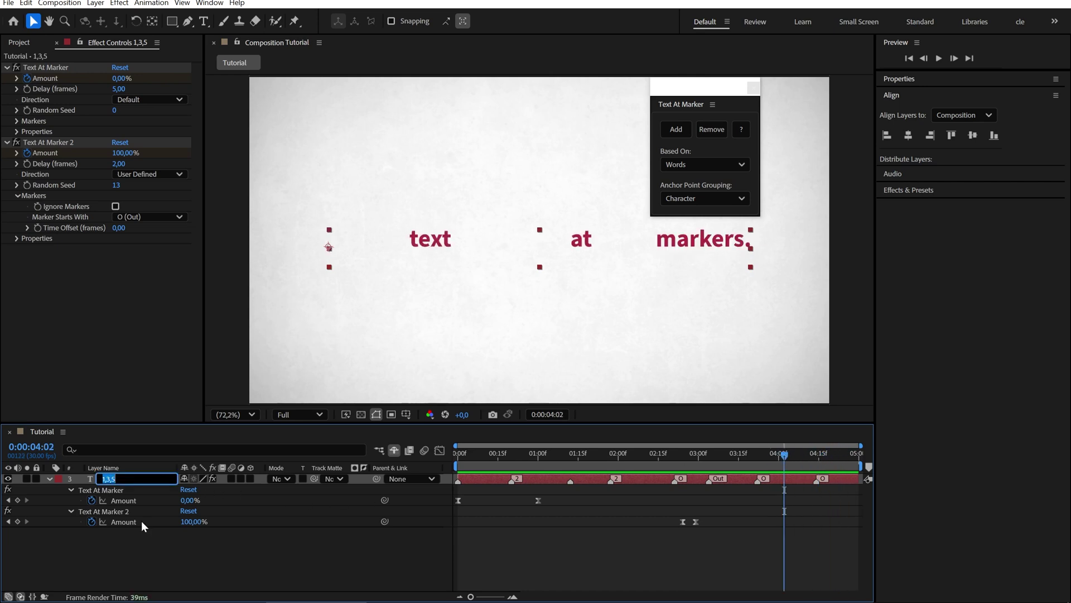
{"action": "type", "text": "1 3 5"}
{"action": "key", "text": "Return"}
{"action": "type", "text": "Text: 1 - 3 -"}
{"action": "key", "text": "Return"}
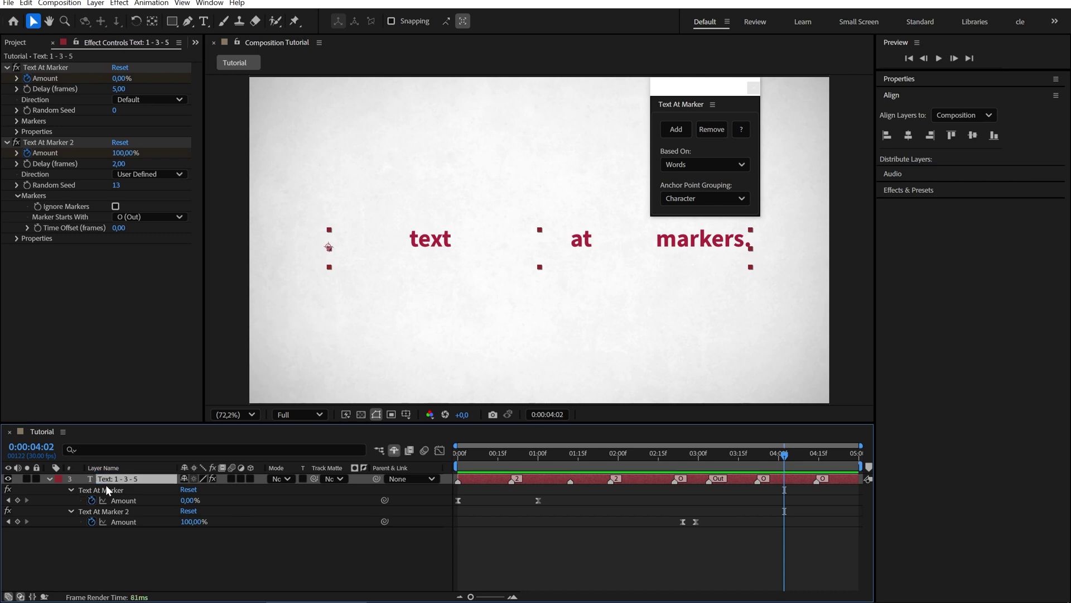
Step: Append 3 to the first Out marker's comment so it reads 'Out 3'
{"action": "left_click_drag", "start_coordinate": [676, 455], "coordinate": [664, 480]}
{"action": "double_click", "coordinate": [677, 479]}
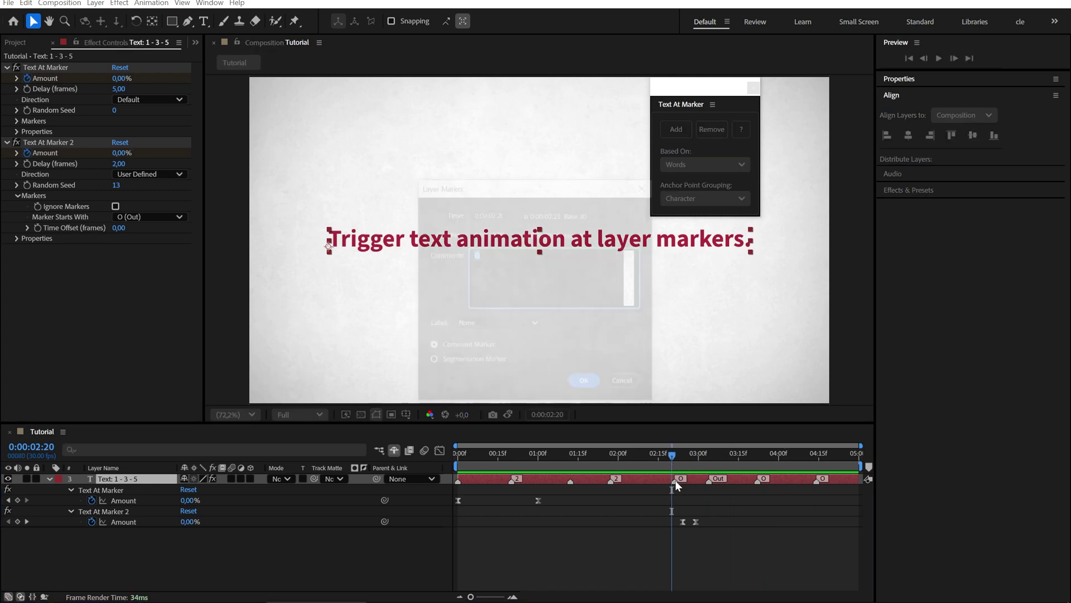
{"action": "left_click", "coordinate": [503, 263]}
{"action": "type", "text": "3"}
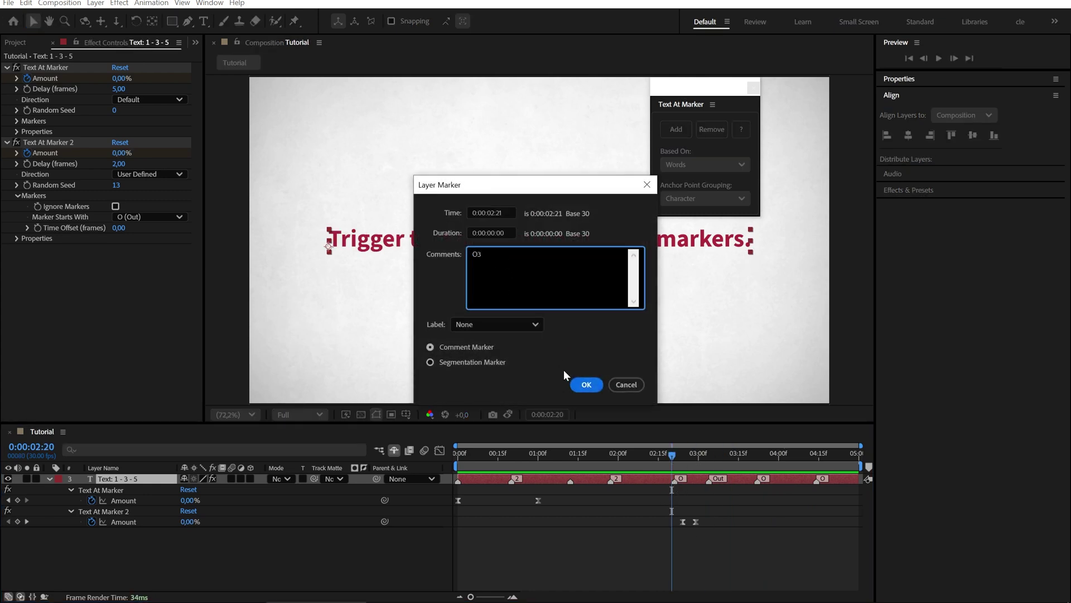
{"action": "left_click", "coordinate": [585, 384]}
Step: Relabel the other Out marker 'Out 3', check the words at 03:01, and show the Project panel
{"action": "left_click_drag", "start_coordinate": [663, 451], "coordinate": [731, 452]}
{"action": "double_click", "coordinate": [714, 483]}
{"action": "key", "text": "End"}
{"action": "left_click", "coordinate": [587, 383]}
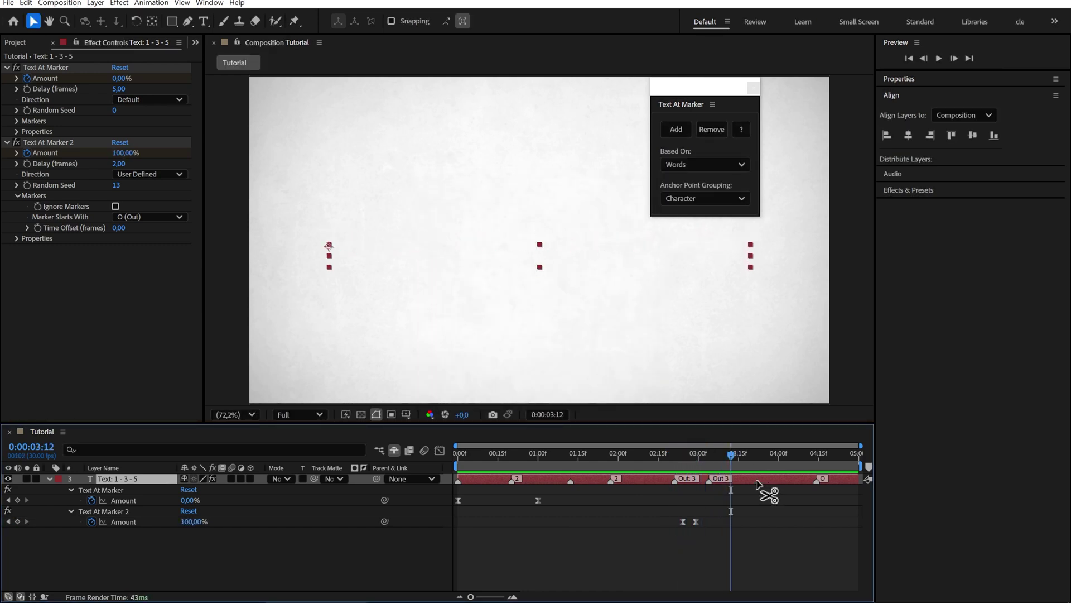
{"action": "left_click", "coordinate": [702, 454]}
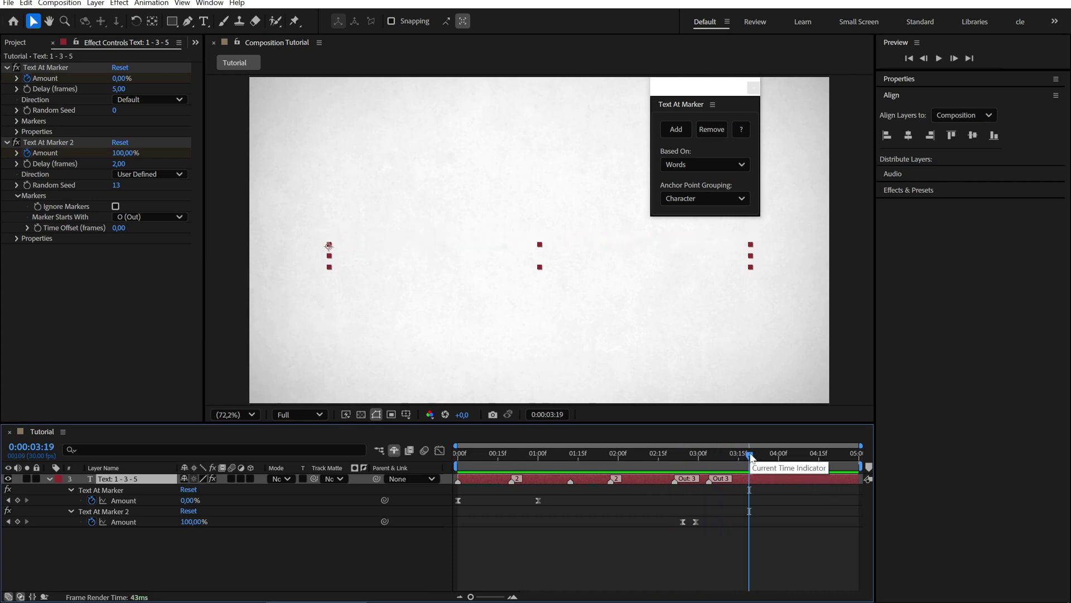
{"action": "left_click", "coordinate": [17, 43]}
Step: Add Audio.wav beneath the text layer and preview the word animations with sound
{"action": "left_click_drag", "start_coordinate": [35, 195], "coordinate": [132, 514]}
{"action": "key", "text": "space"}
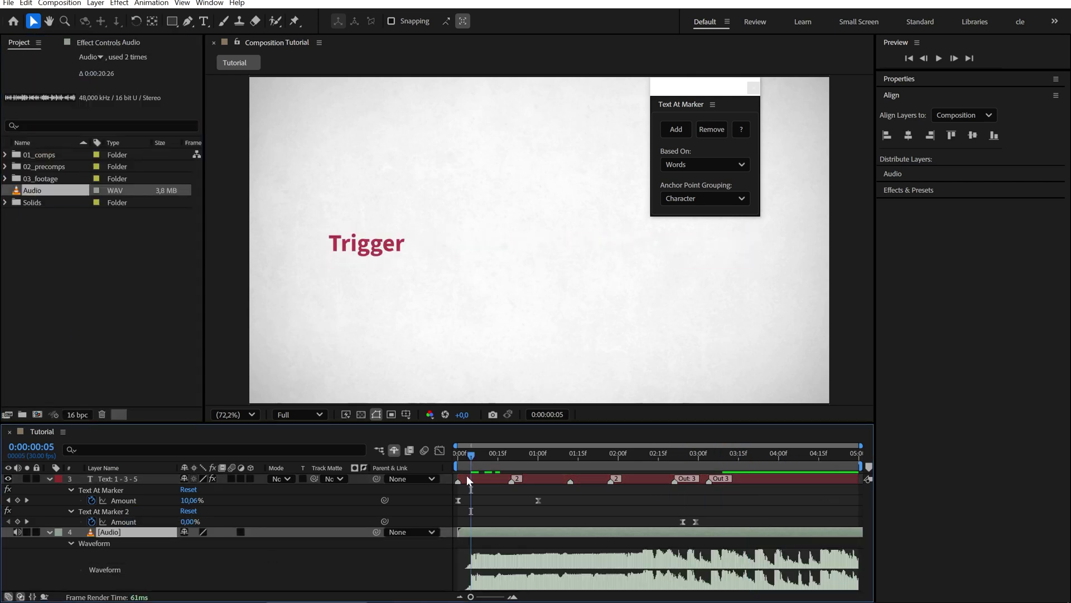
{"action": "left_click_drag", "start_coordinate": [459, 455], "coordinate": [678, 460]}
{"action": "key", "text": "Home"}
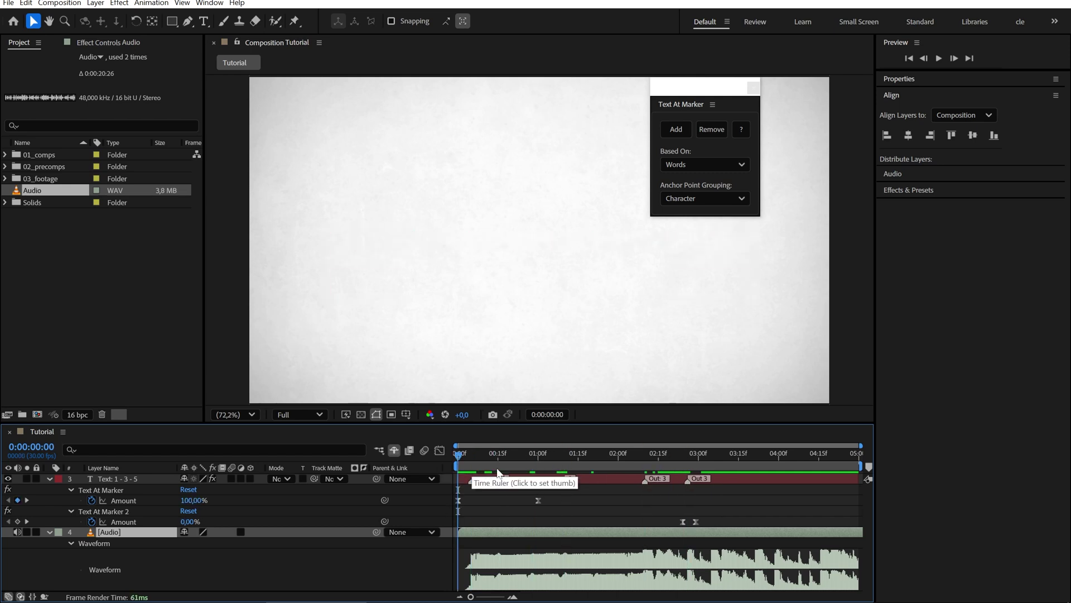
{"action": "key", "text": "space"}
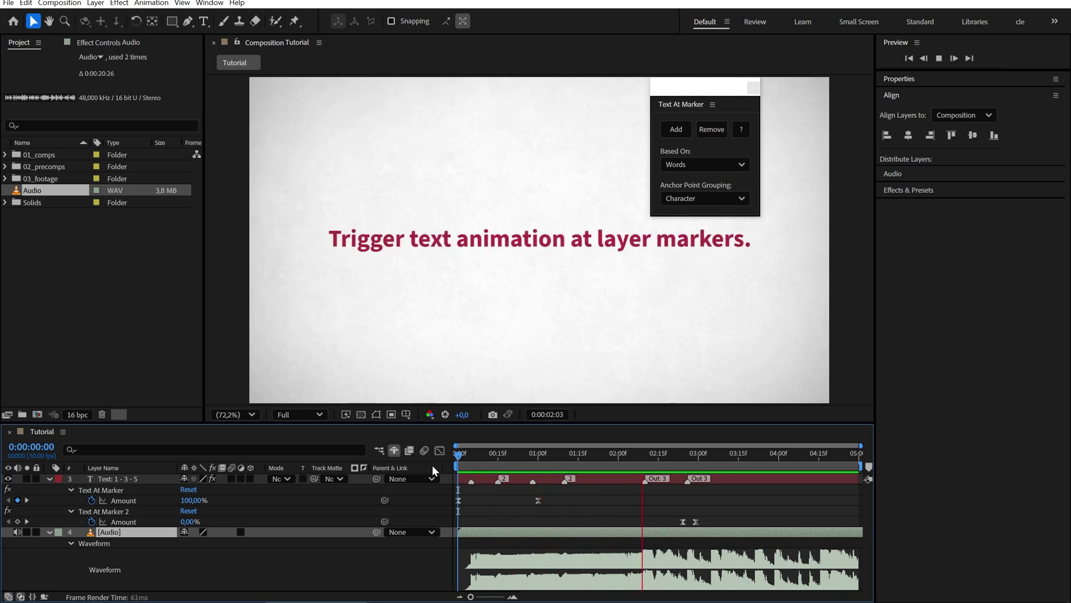
{"action": "key", "text": "space"}
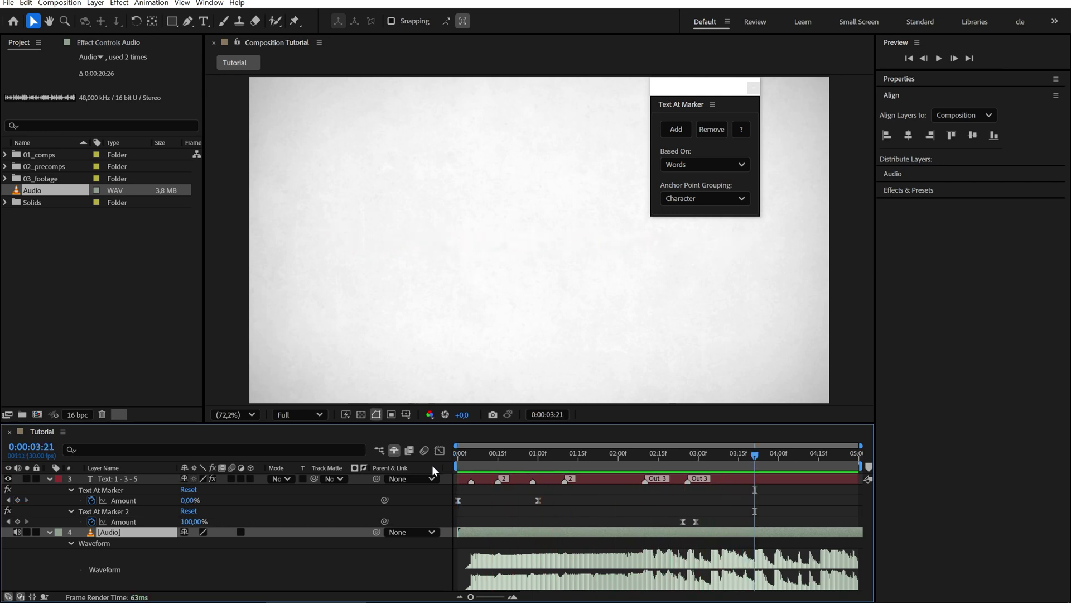
Step: Inspect Text At Marker 2's Amount keyframes around 02:08–02:10 against the audio
{"action": "left_click_drag", "start_coordinate": [580, 457], "coordinate": [647, 458]}
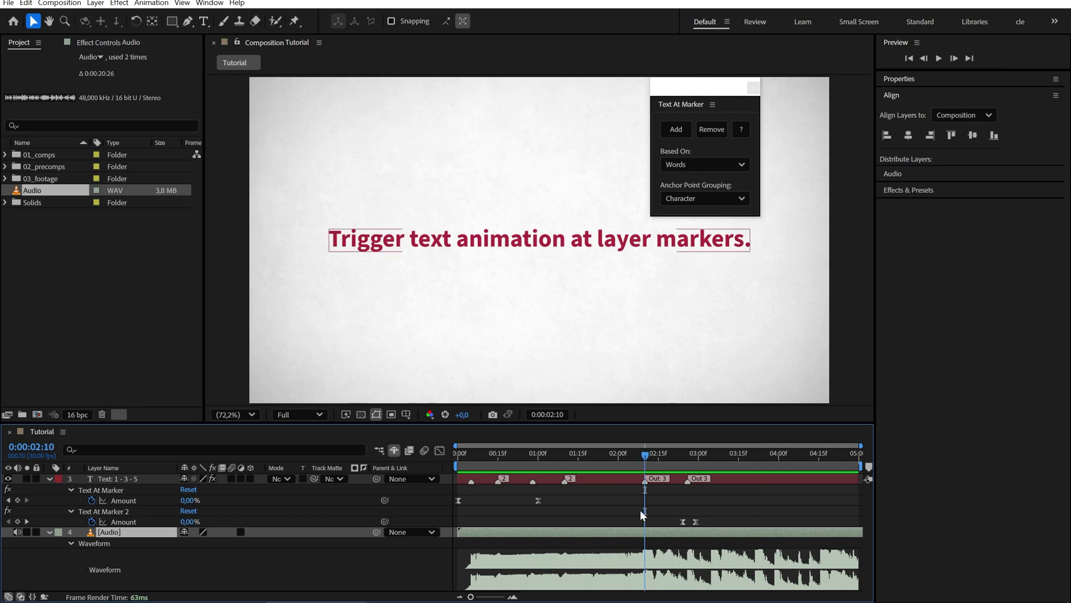
{"action": "left_click_drag", "start_coordinate": [672, 514], "coordinate": [704, 527]}
{"action": "left_click", "coordinate": [653, 456]}
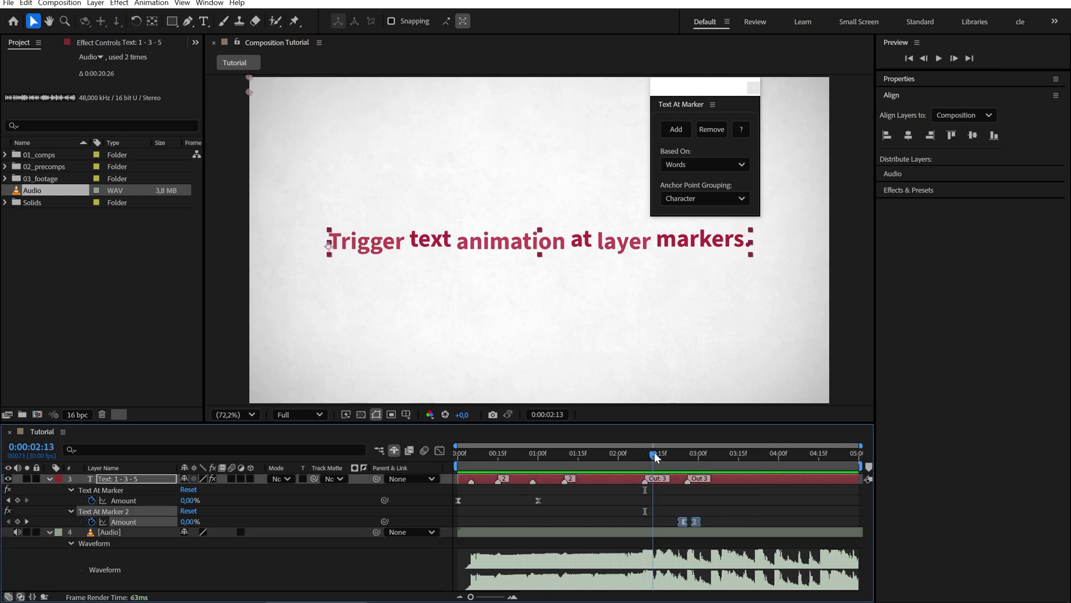
{"action": "left_click_drag", "start_coordinate": [656, 456], "coordinate": [648, 457]}
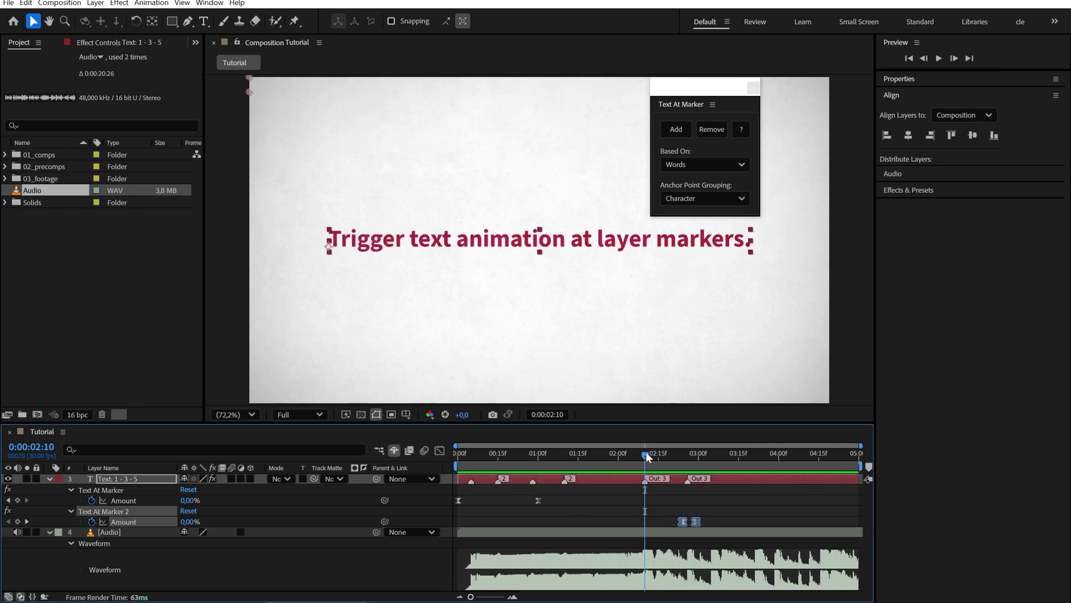
{"action": "left_click", "coordinate": [644, 493]}
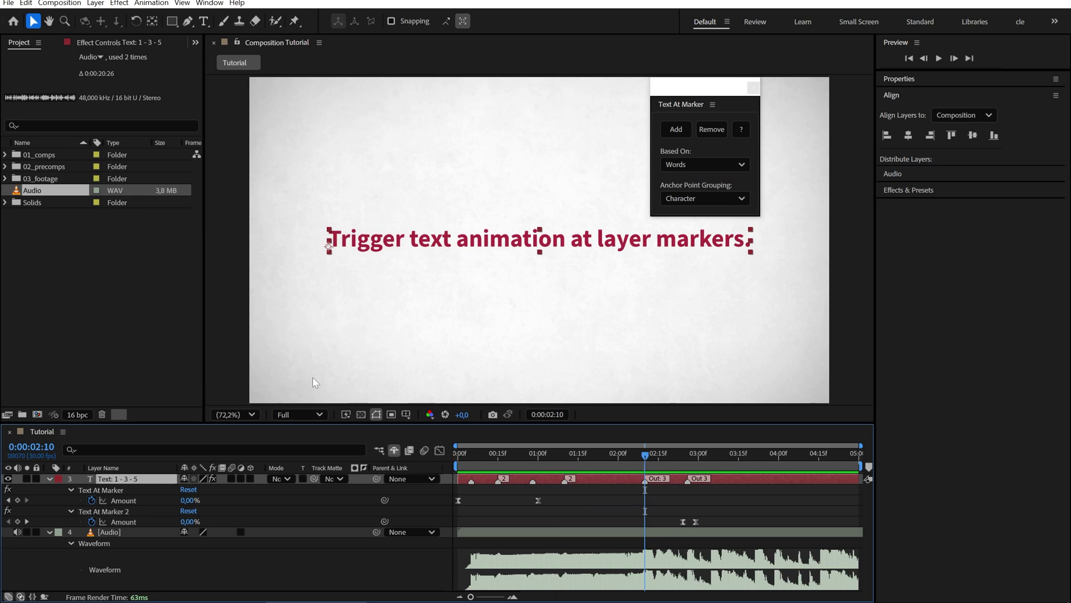
Step: Set Text At Marker 2's Time Offset to -5 frames and check the timing around 02:03
{"action": "left_click", "coordinate": [103, 43]}
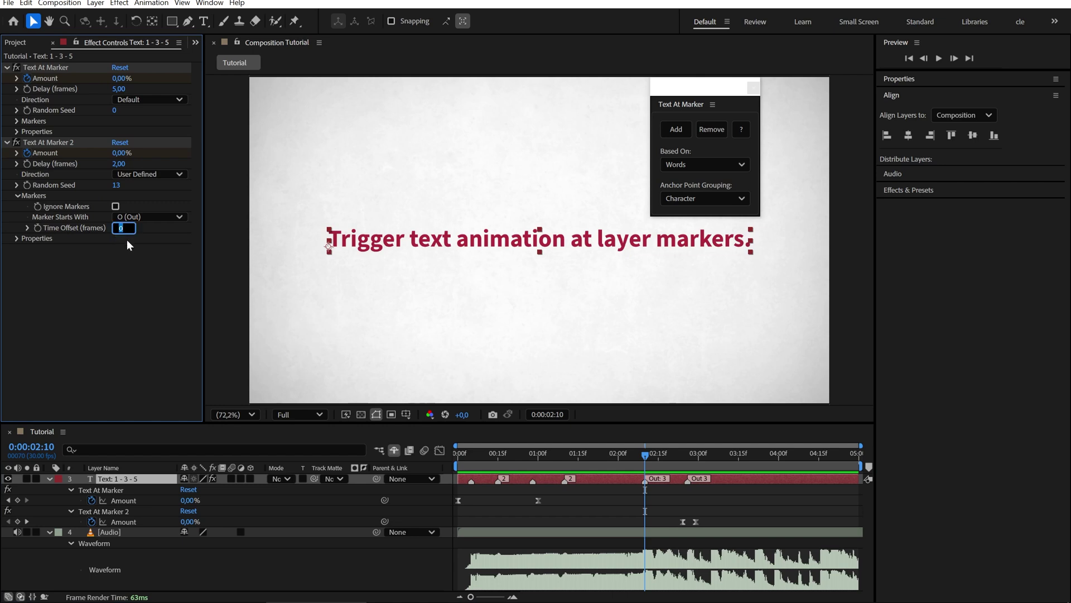
{"action": "type", "text": "-5"}
{"action": "key", "text": "Return"}
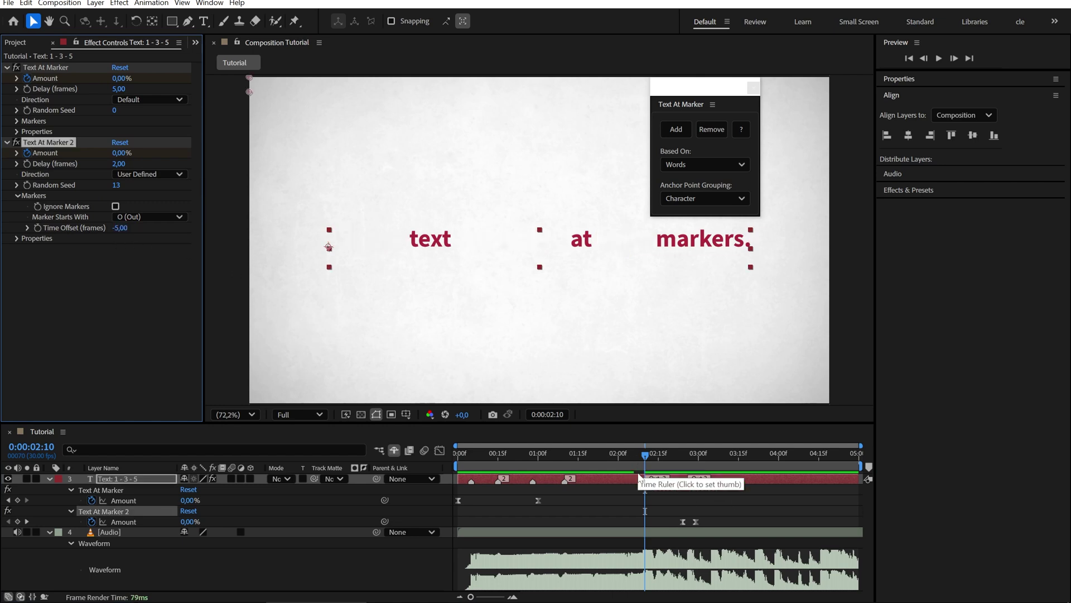
{"action": "left_click_drag", "start_coordinate": [631, 461], "coordinate": [644, 456]}
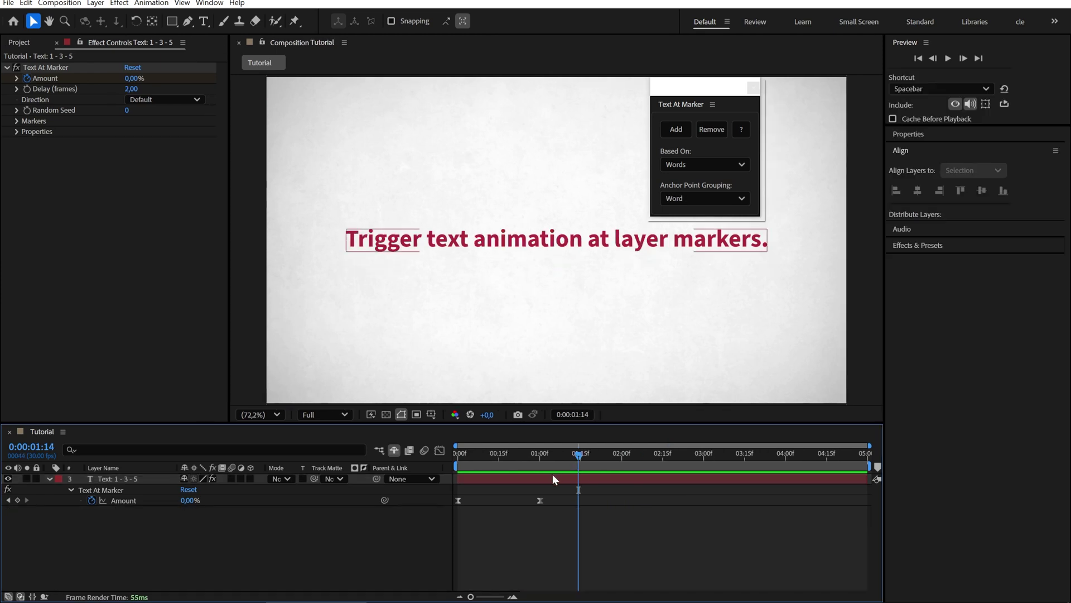
Step: In the Graph Editor, make the Amount curve overshoot below zero and move its second keyframe earlier
{"action": "left_click_drag", "start_coordinate": [570, 500], "coordinate": [456, 501]}
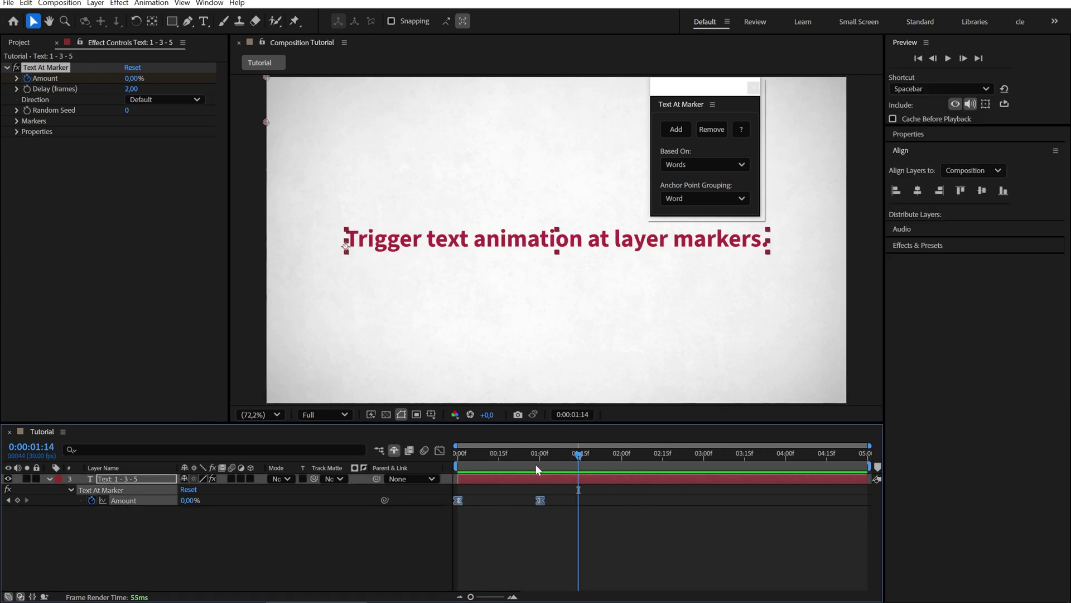
{"action": "mouse_move", "coordinate": [536, 461]}
{"action": "left_mouse_down"}
{"action": "mouse_move", "coordinate": [434, 461]}
{"action": "mouse_move", "coordinate": [531, 455]}
{"action": "left_mouse_up"}
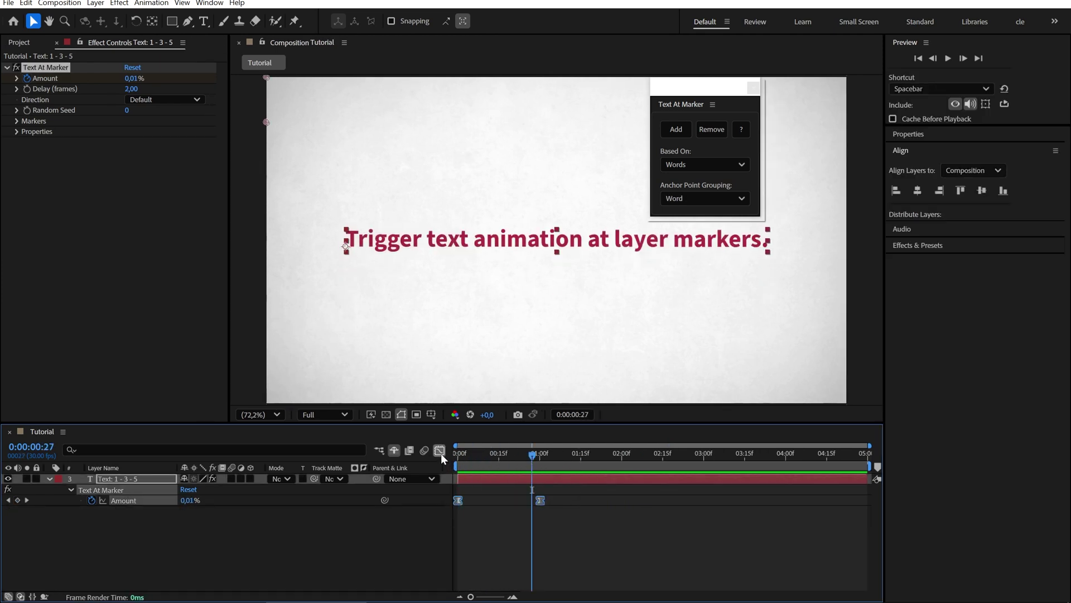
{"action": "left_click", "coordinate": [440, 450]}
{"action": "left_click_drag", "start_coordinate": [526, 534], "coordinate": [570, 571]}
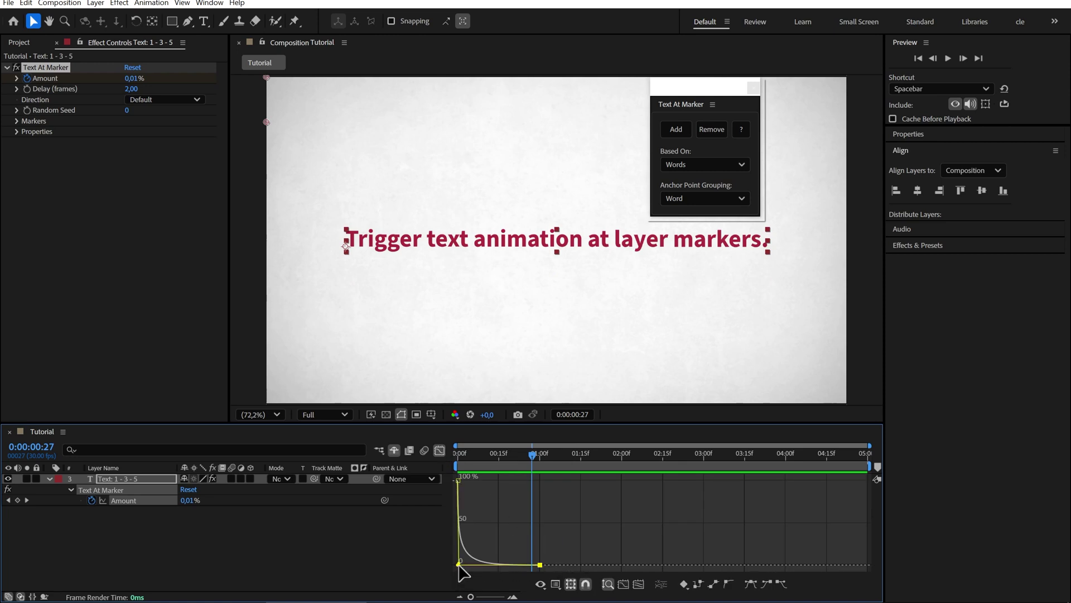
{"action": "left_click_drag", "start_coordinate": [461, 567], "coordinate": [461, 586]}
{"action": "left_click_drag", "start_coordinate": [539, 530], "coordinate": [482, 528]}
Step: Preview the animation from the start and return the timeline to layer bars
{"action": "key", "text": "Home"}
{"action": "key", "text": "space"}
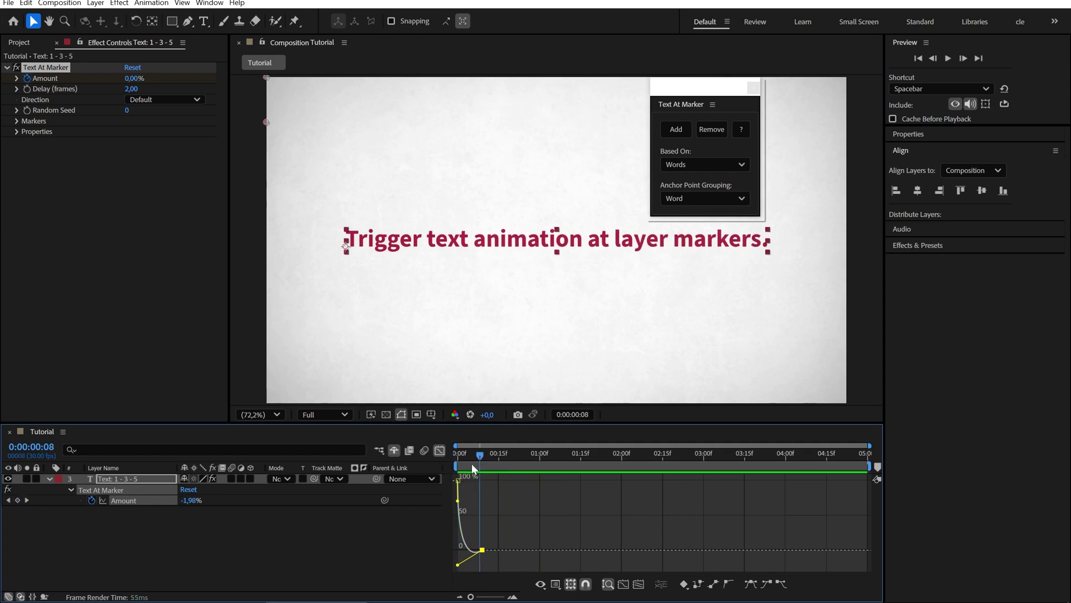
{"action": "key", "text": "space"}
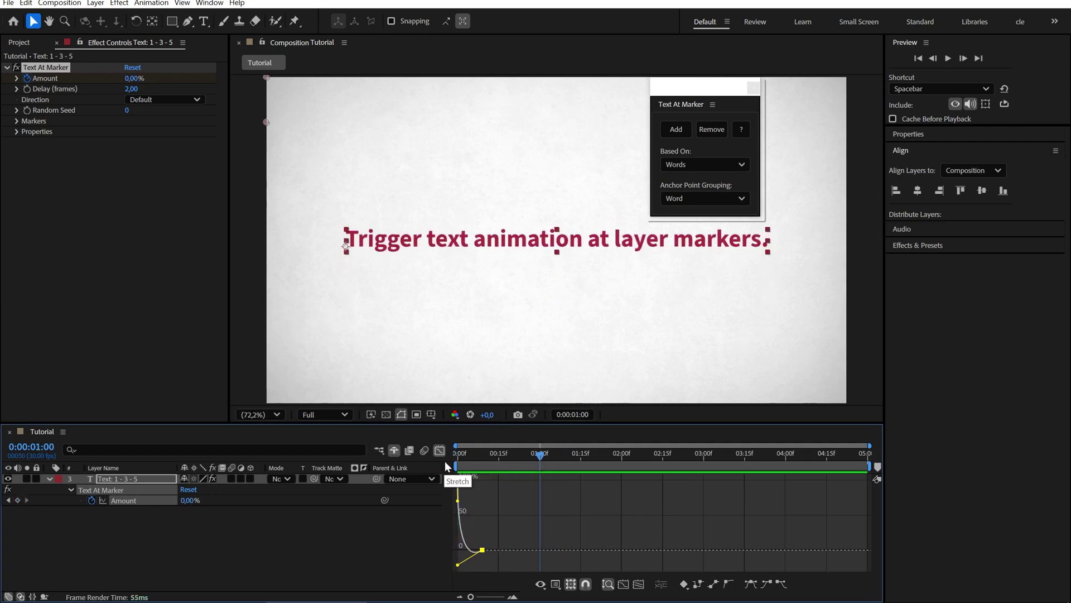
{"action": "left_click", "coordinate": [439, 450]}
Step: Expand the Text At Marker properties and preview the default rise-from-below word animation
{"action": "left_click", "coordinate": [14, 132]}
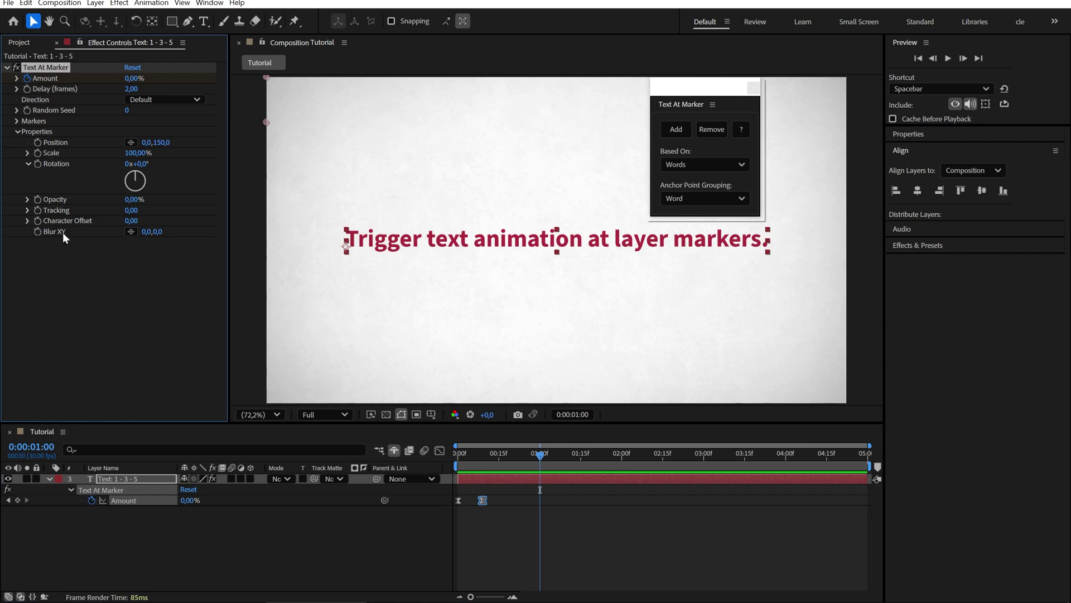
{"action": "key", "text": "Home"}
{"action": "left_click", "coordinate": [207, 510]}
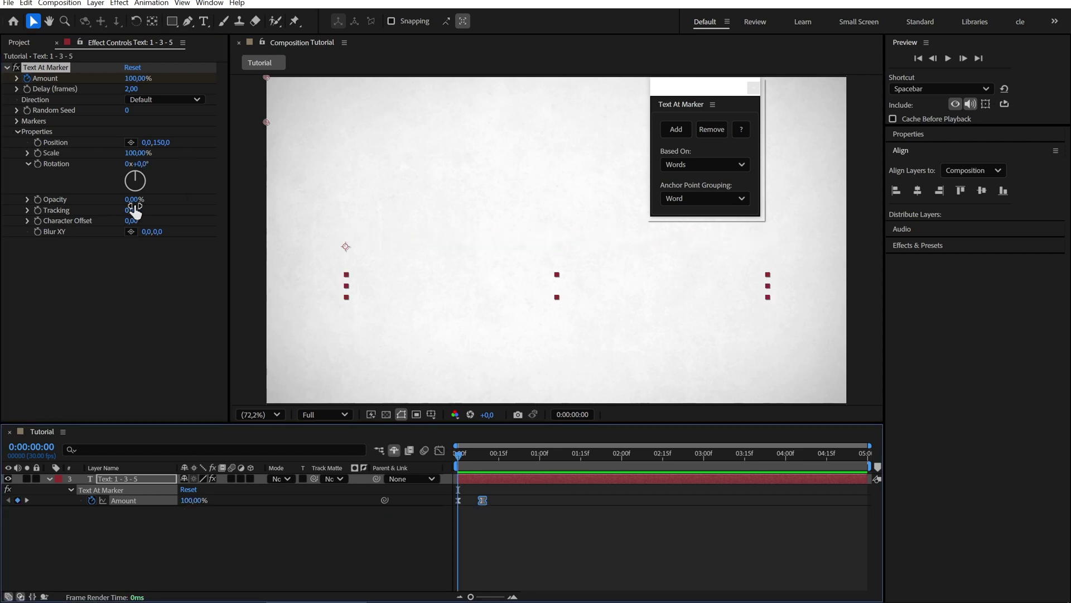
{"action": "left_click_drag", "start_coordinate": [461, 454], "coordinate": [484, 456]}
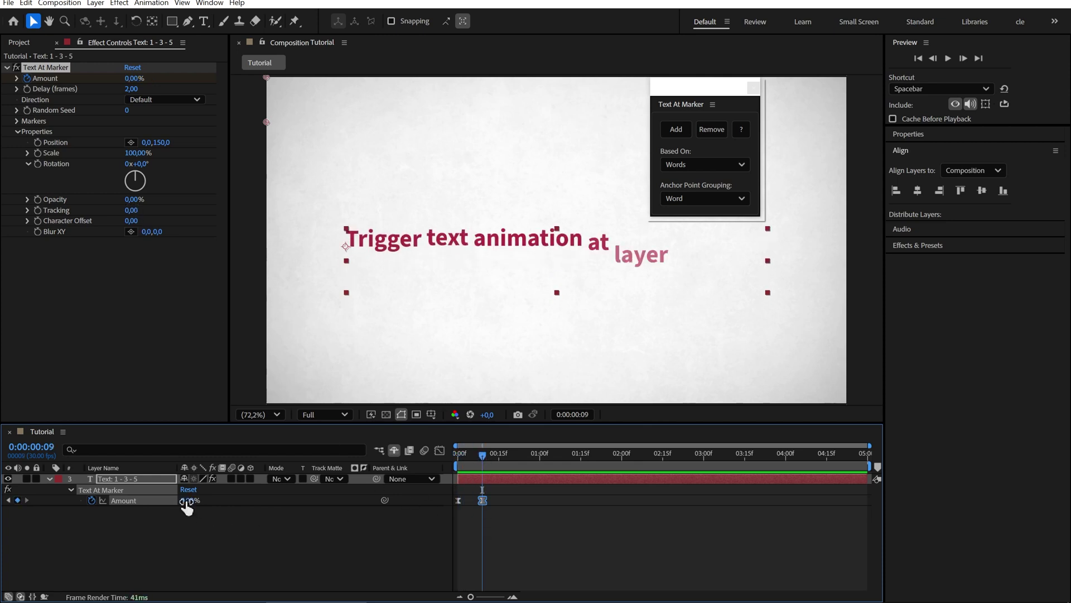
{"action": "left_click_drag", "start_coordinate": [483, 459], "coordinate": [443, 459]}
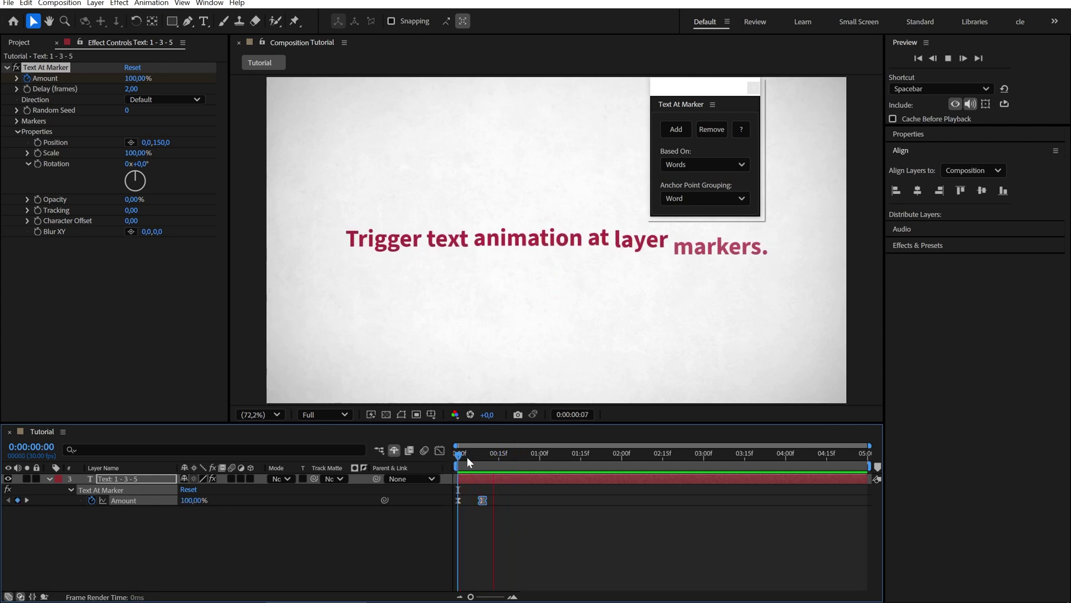
{"action": "key", "text": "space"}
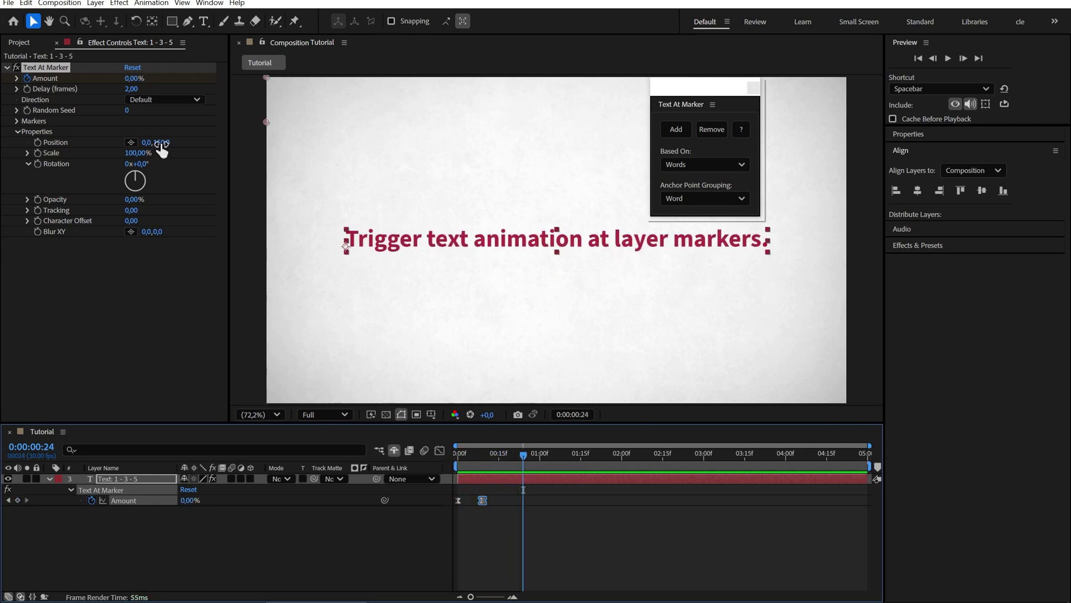
Step: Zero the words' position offset, then test 75% starting opacity and a rotation tilt while previewing
{"action": "left_click_drag", "start_coordinate": [161, 144], "coordinate": [301, 142]}
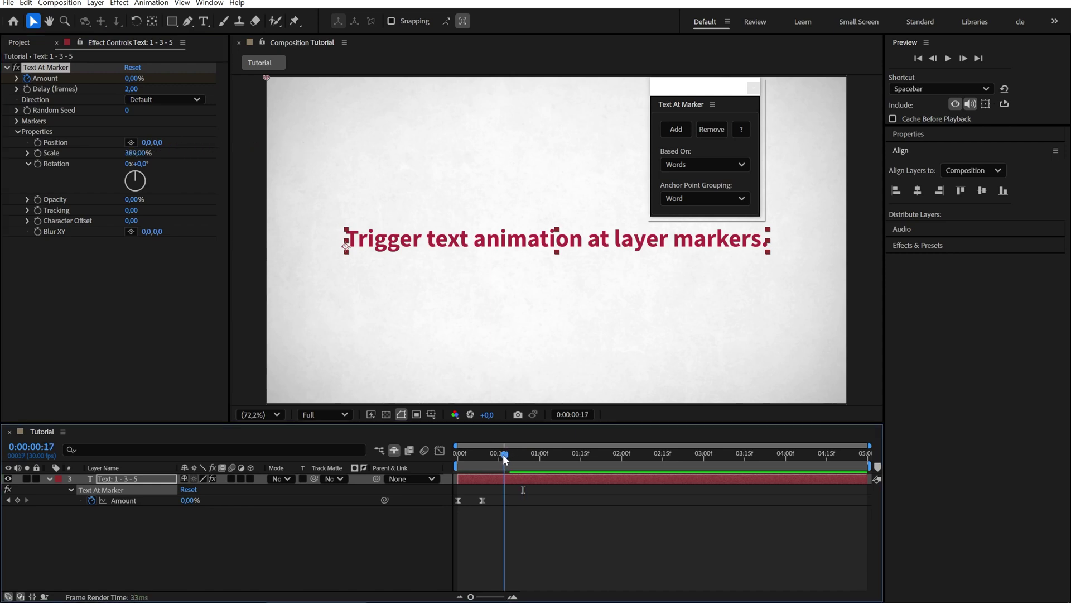
{"action": "left_click_drag", "start_coordinate": [510, 456], "coordinate": [457, 454]}
{"action": "key", "text": "space"}
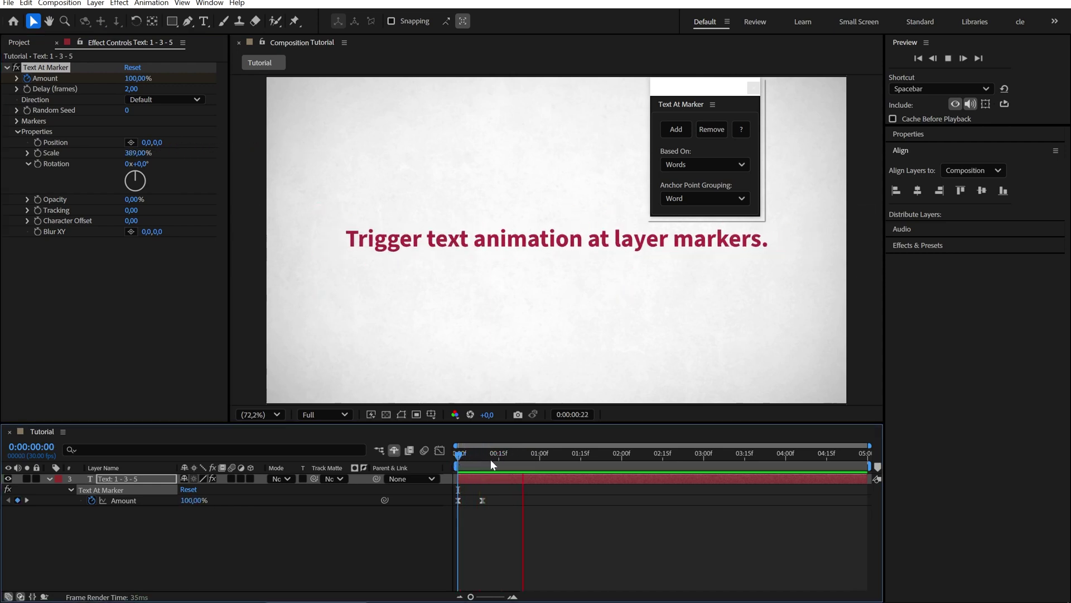
{"action": "key", "text": "space"}
{"action": "key", "text": "space"}
{"action": "left_click_drag", "start_coordinate": [488, 457], "coordinate": [474, 455]}
{"action": "mouse_move", "coordinate": [133, 199]}
{"action": "left_mouse_down"}
{"action": "mouse_move", "coordinate": [232, 208]}
{"action": "mouse_move", "coordinate": [134, 210]}
{"action": "mouse_move", "coordinate": [522, 225]}
{"action": "mouse_move", "coordinate": [139, 231]}
{"action": "mouse_move", "coordinate": [174, 220]}
{"action": "mouse_move", "coordinate": [155, 199]}
{"action": "mouse_move", "coordinate": [139, 212]}
{"action": "left_mouse_up"}
{"action": "mouse_move", "coordinate": [137, 163]}
{"action": "left_mouse_down"}
{"action": "mouse_move", "coordinate": [217, 173]}
{"action": "mouse_move", "coordinate": [139, 170]}
{"action": "left_mouse_up"}
Step: Try basing the Text At Marker animation on Characters, then switch it back to Words
{"action": "left_click", "coordinate": [487, 481]}
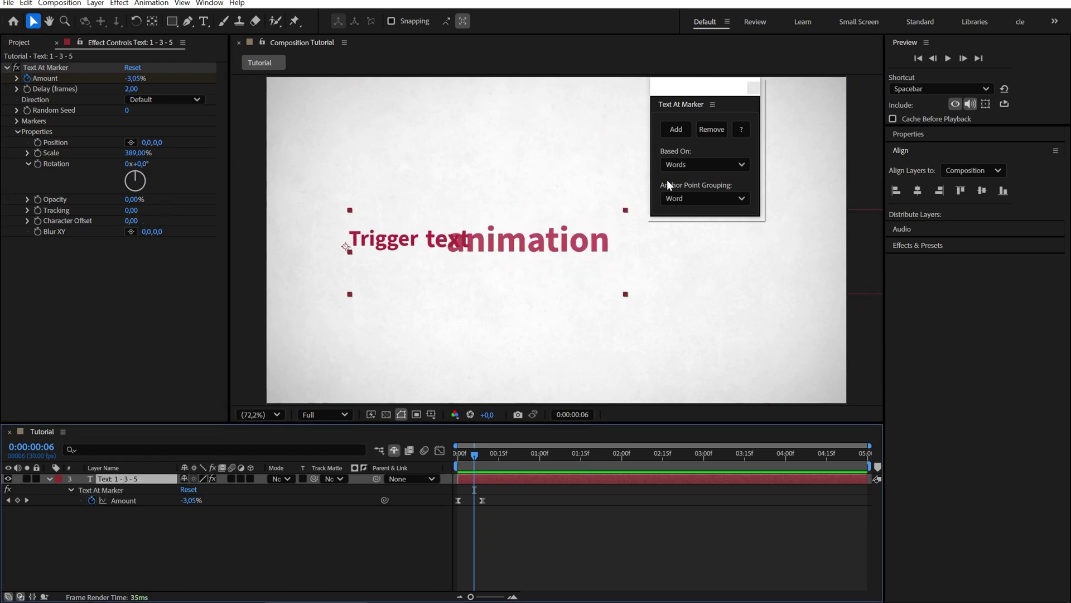
{"action": "left_click", "coordinate": [692, 164]}
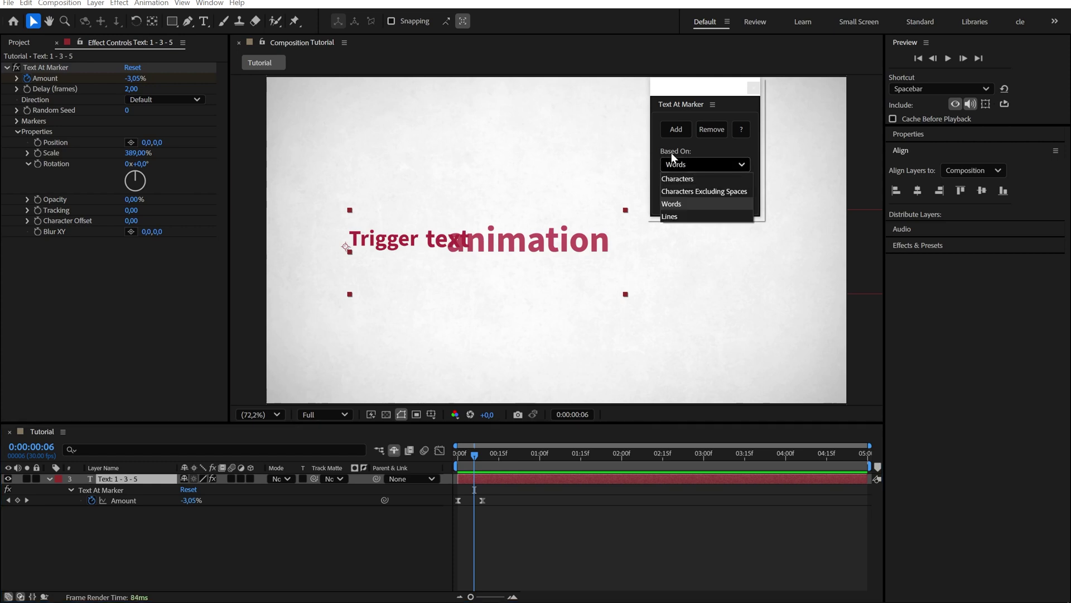
{"action": "left_click", "coordinate": [682, 179]}
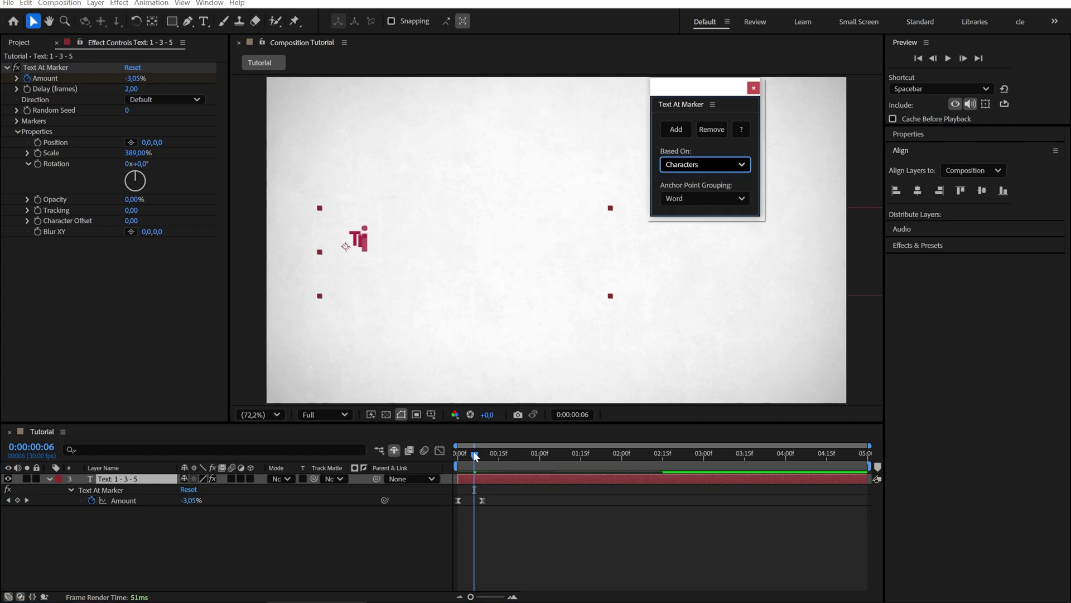
{"action": "left_click_drag", "start_coordinate": [473, 453], "coordinate": [603, 453]}
{"action": "left_click", "coordinate": [688, 167]}
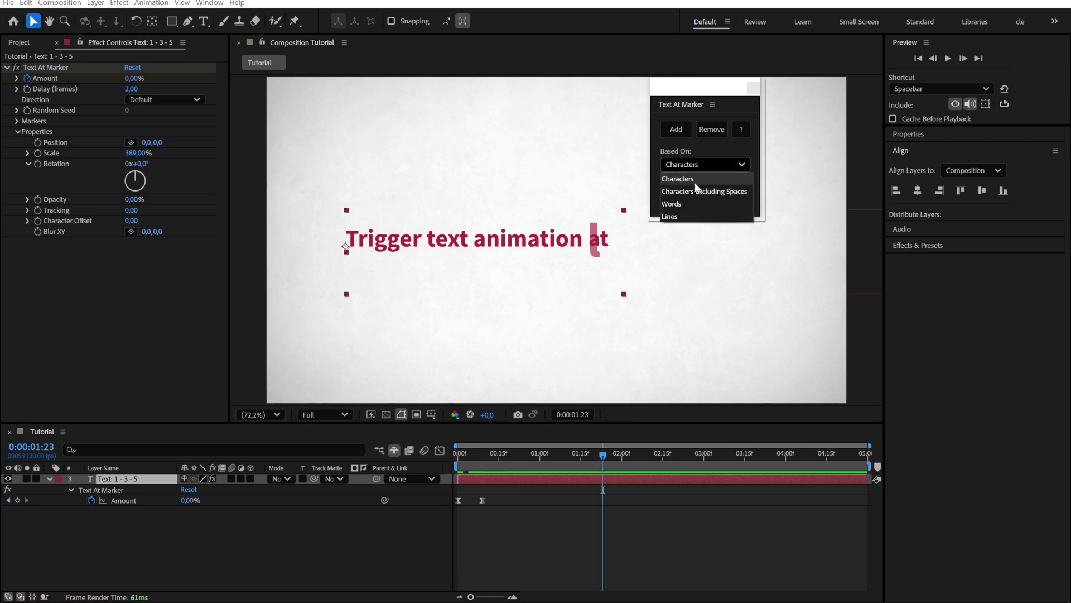
{"action": "left_click", "coordinate": [676, 204]}
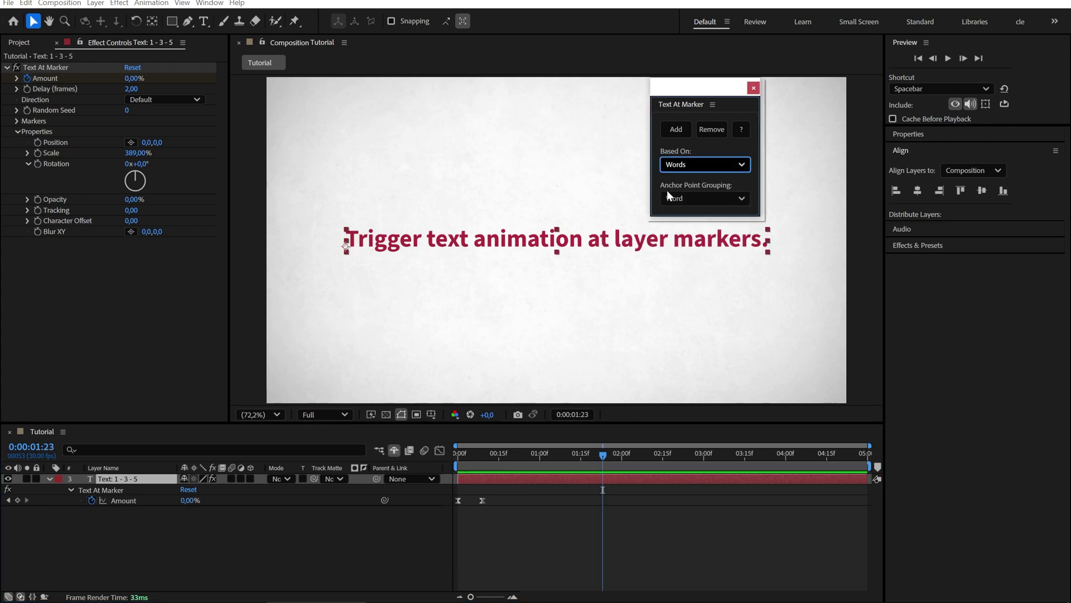
{"action": "mouse_move", "coordinate": [508, 454]}
{"action": "left_mouse_down"}
{"action": "mouse_move", "coordinate": [459, 460]}
{"action": "mouse_move", "coordinate": [504, 449]}
{"action": "mouse_move", "coordinate": [479, 451]}
{"action": "left_mouse_up"}
Step: Try Character and Line anchor point grouping, settle on All, and preview from the start
{"action": "left_click", "coordinate": [689, 199]}
{"action": "left_click", "coordinate": [681, 211]}
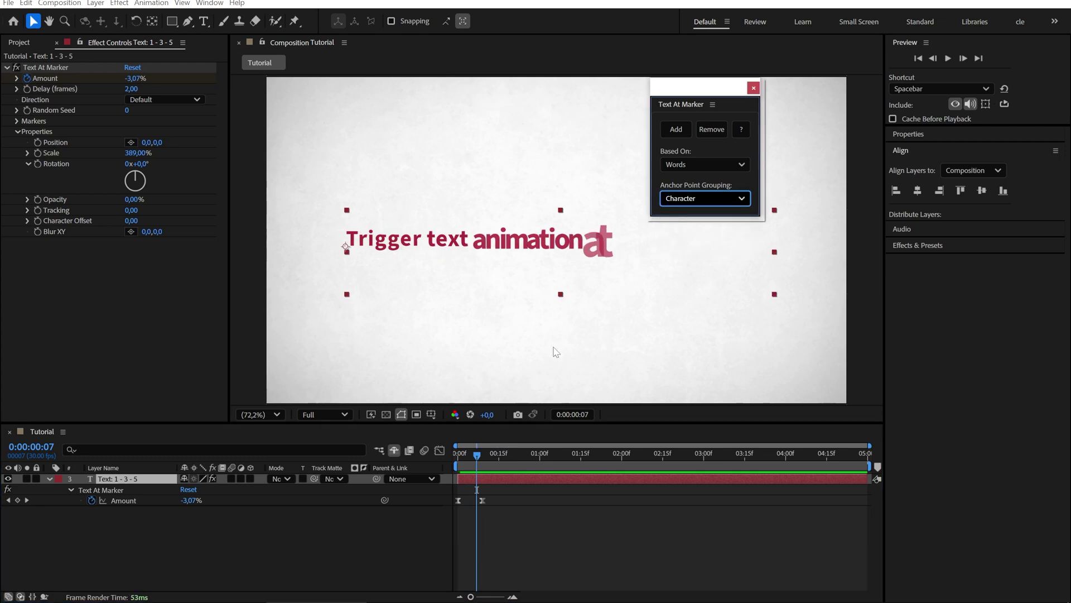
{"action": "mouse_move", "coordinate": [471, 452]}
{"action": "left_mouse_down"}
{"action": "mouse_move", "coordinate": [457, 452]}
{"action": "mouse_move", "coordinate": [488, 449]}
{"action": "left_mouse_up"}
{"action": "left_click", "coordinate": [695, 197]}
{"action": "left_click", "coordinate": [671, 237]}
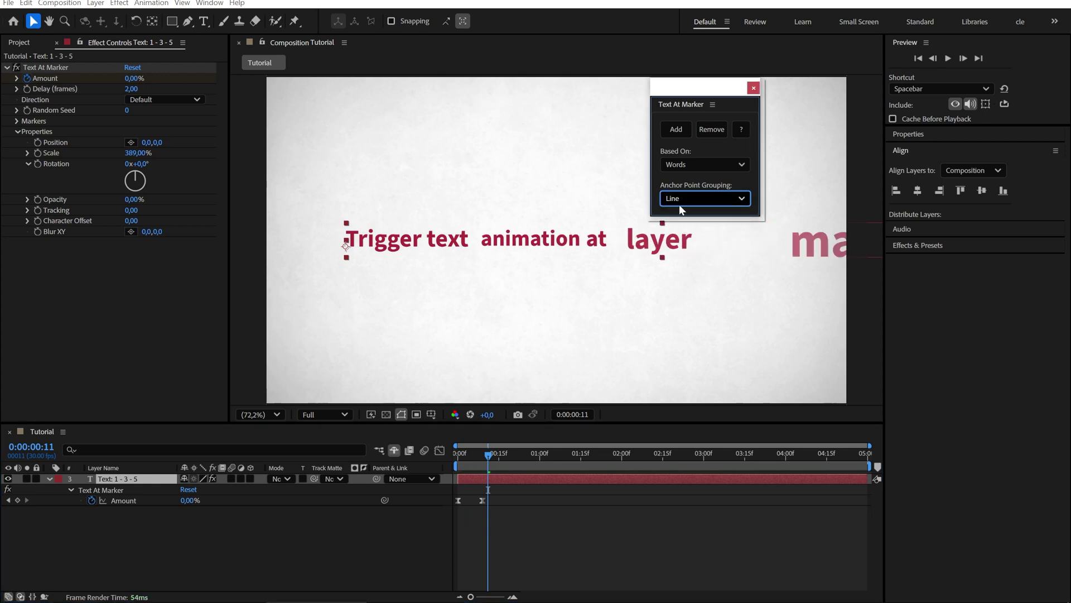
{"action": "left_click", "coordinate": [678, 200]}
{"action": "left_click", "coordinate": [684, 252]}
{"action": "left_click_drag", "start_coordinate": [490, 452], "coordinate": [451, 458]}
{"action": "key", "text": "space"}
{"action": "key", "text": "space"}
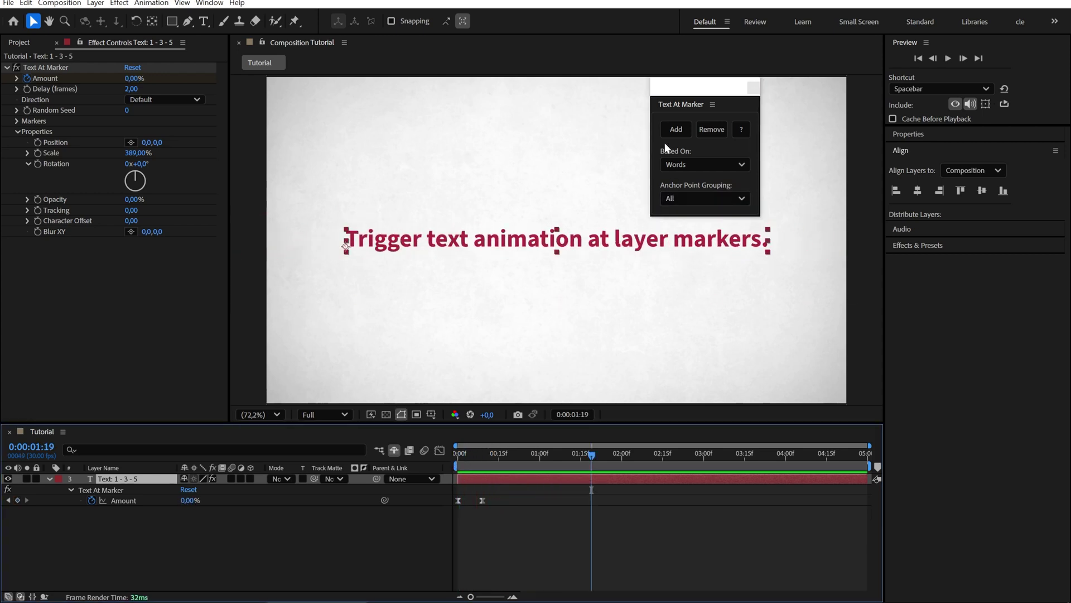
Step: Add second and third Text At Marker effects, then remove Text At Marker 3
{"action": "left_click", "coordinate": [678, 129]}
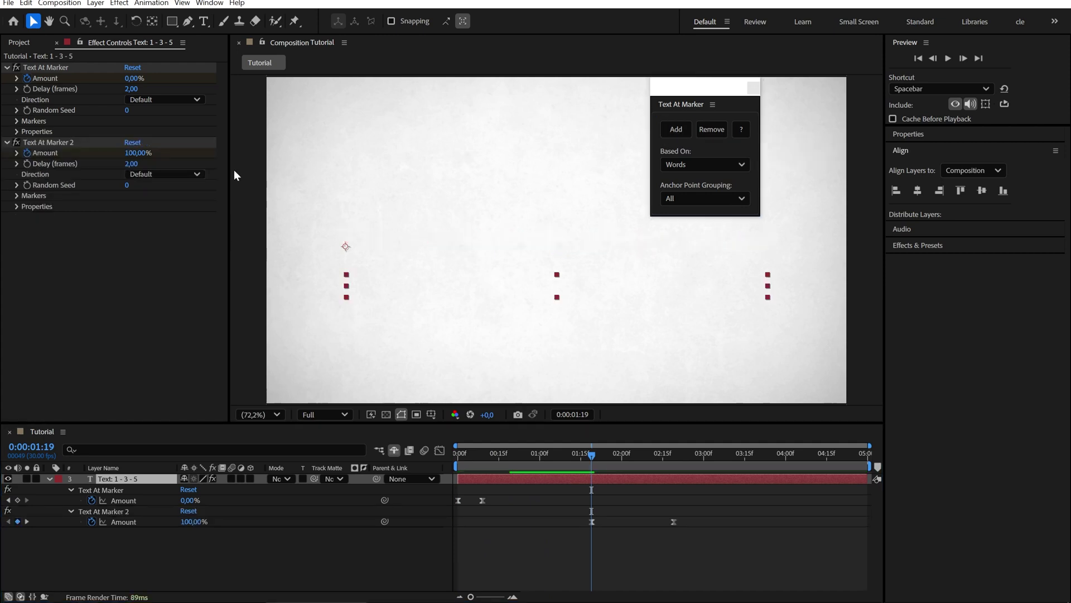
{"action": "left_click", "coordinate": [674, 130]}
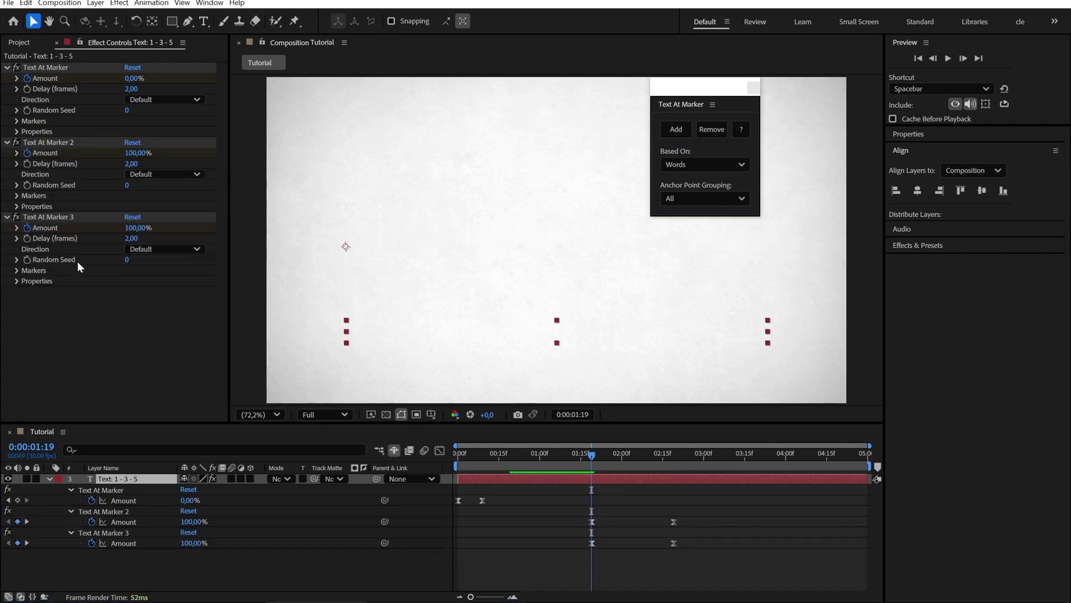
{"action": "left_click", "coordinate": [58, 217]}
{"action": "key", "text": "Delete"}
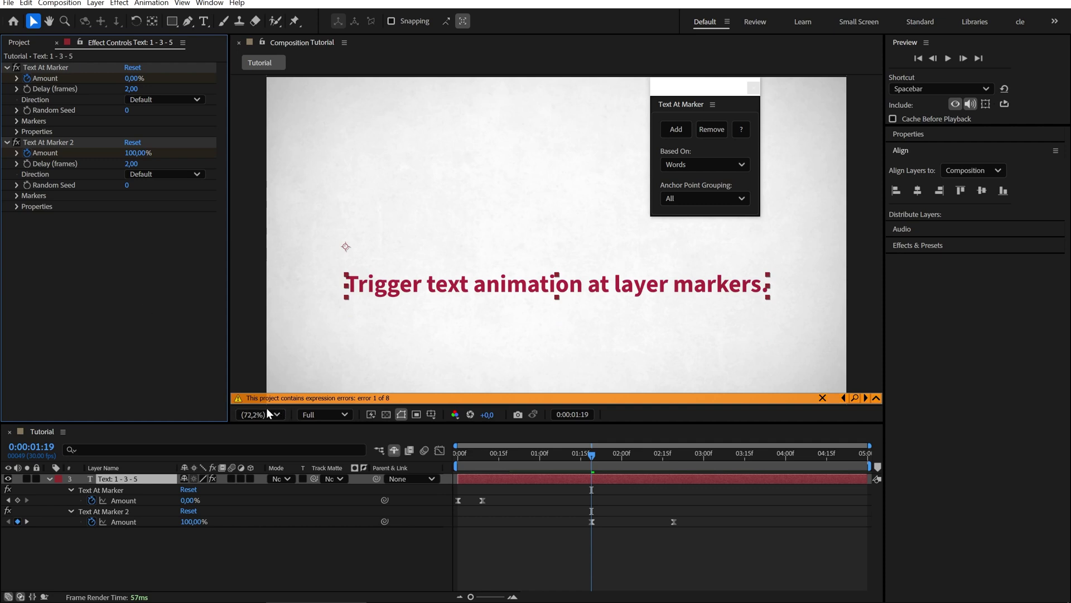
{"action": "key", "text": "ctrl+z"}
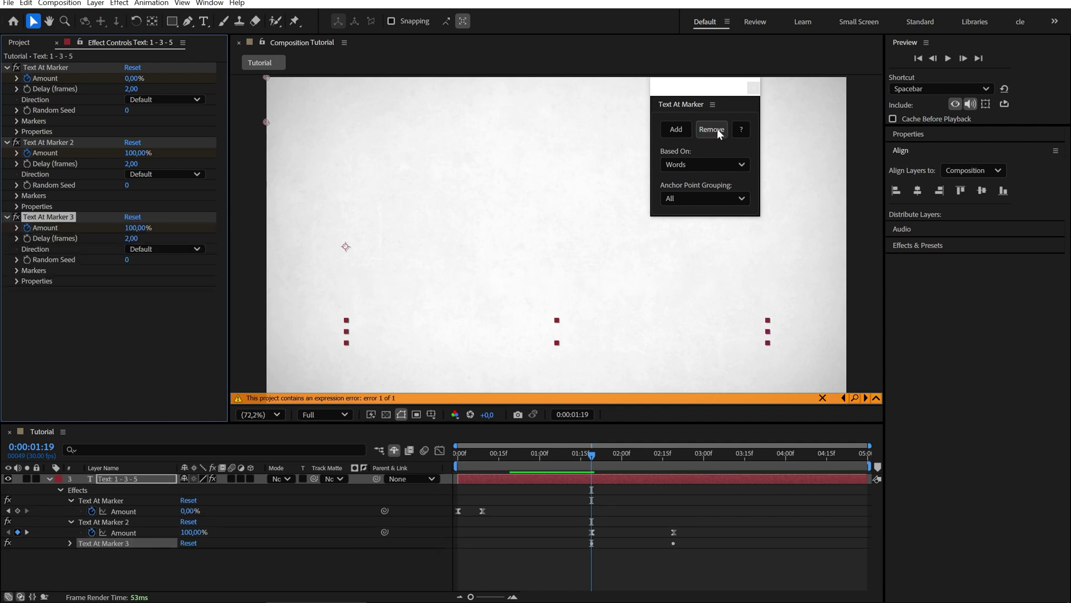
{"action": "left_click", "coordinate": [712, 132]}
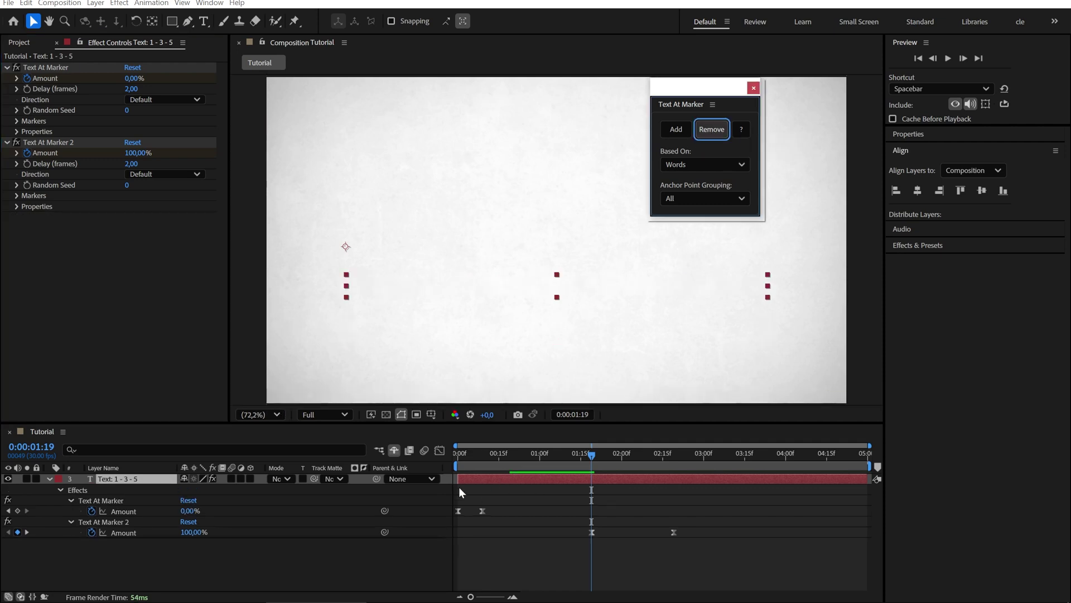
Step: Select the Text: 1 - 3 - 5 layer and clear all its Text At Marker effects
{"action": "left_click", "coordinate": [530, 499]}
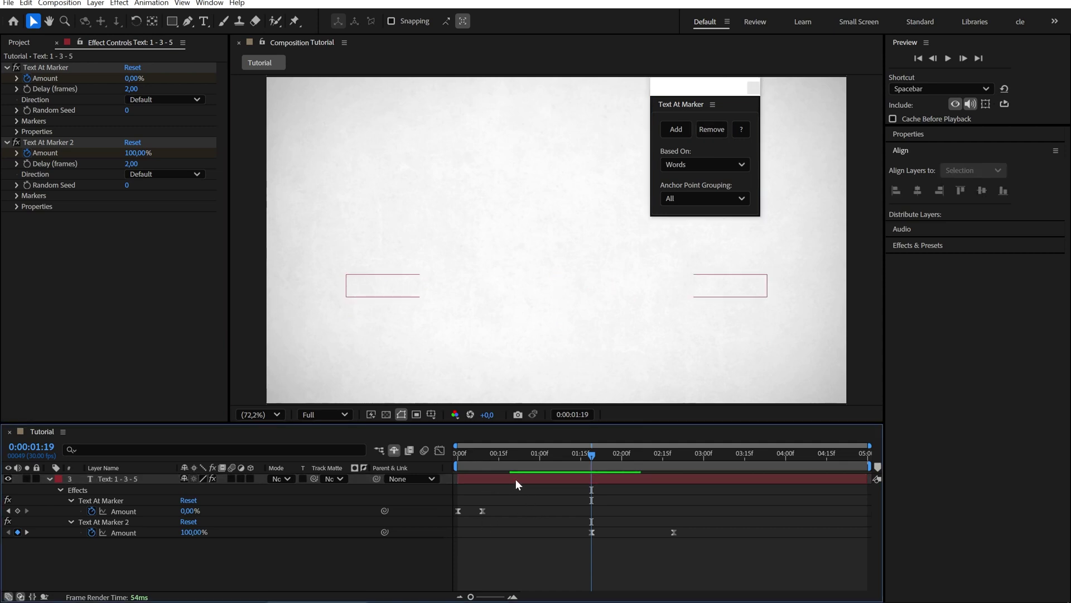
{"action": "left_click", "coordinate": [516, 479]}
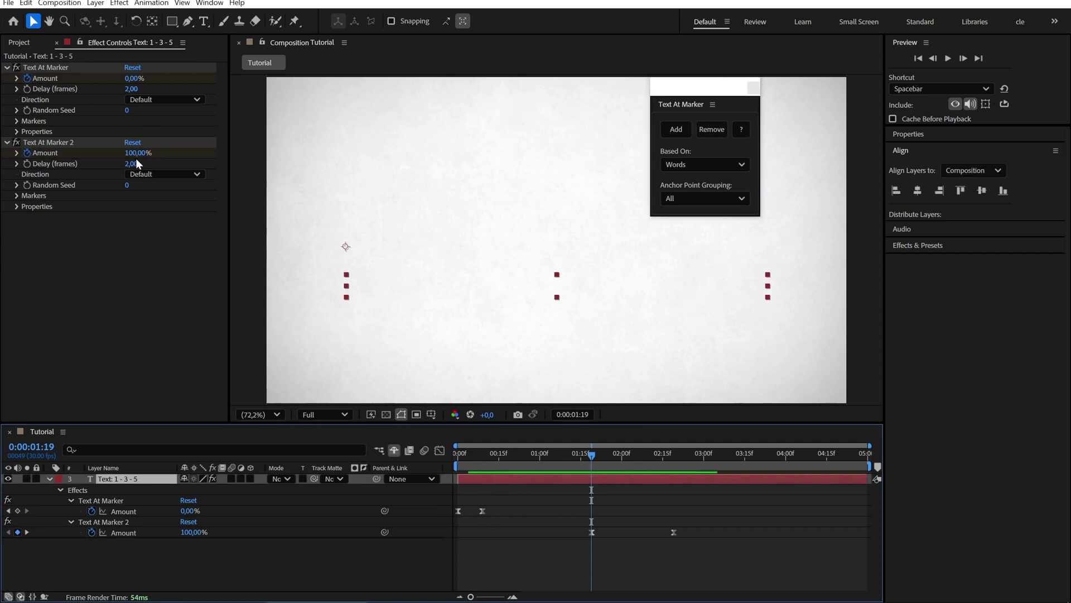
{"action": "left_click", "coordinate": [713, 129]}
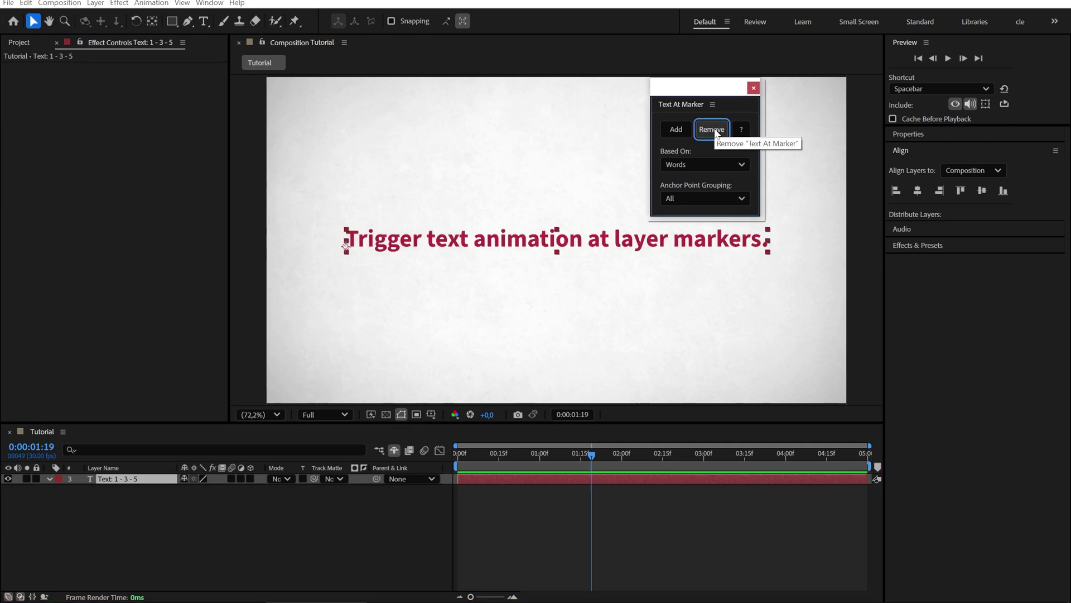